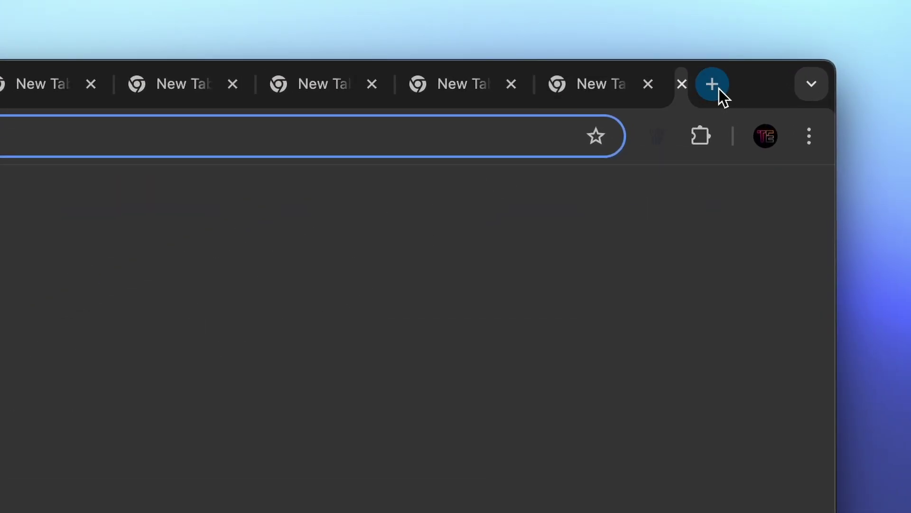
Step: Open new tabs and show the Google homepage beside the GitHub, Firefox add-on and Web Store tabs
{"action": "left_click", "coordinate": [713, 85]}
{"action": "left_click", "coordinate": [713, 85]}
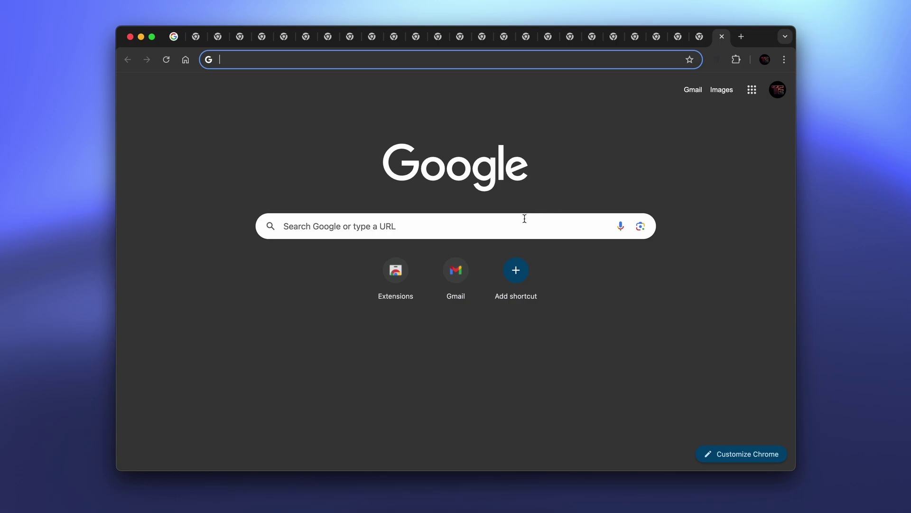
{"action": "left_click", "coordinate": [741, 37]}
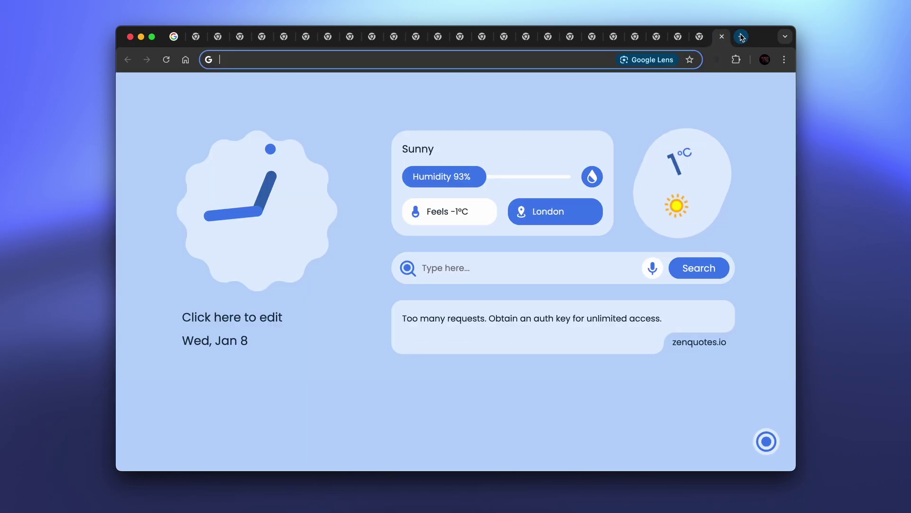
{"action": "left_click", "coordinate": [692, 95]}
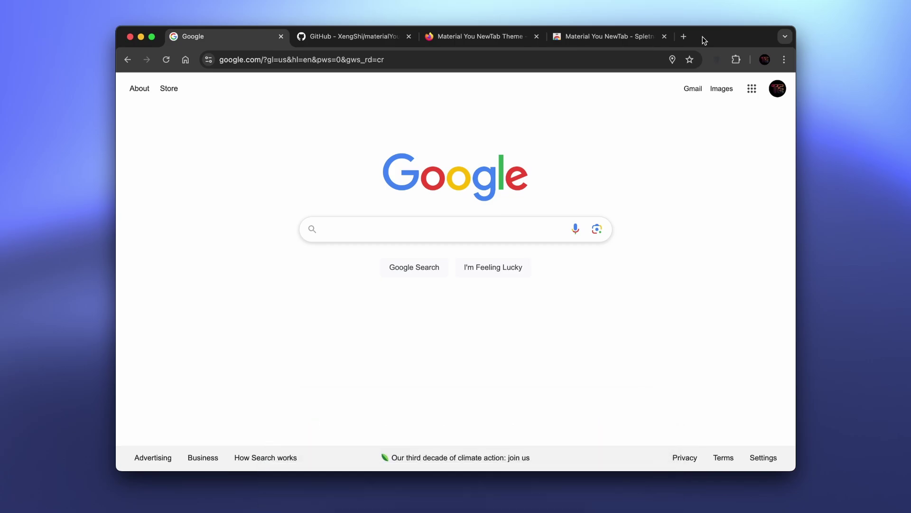
Step: Browse the GitHub README and v3 release notes, then view the Firefox add-on page
{"action": "left_click", "coordinate": [359, 37]}
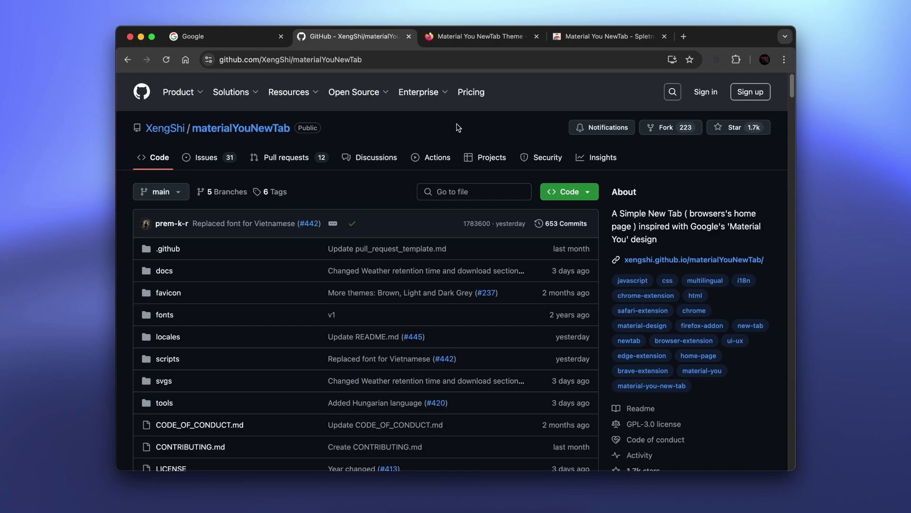
{"action": "scroll", "coordinate": [458, 128], "scroll_direction": "down", "scroll_amount": 2}
{"action": "scroll", "coordinate": [442, 149], "scroll_direction": "down", "scroll_amount": 3}
{"action": "scroll", "coordinate": [434, 160], "scroll_direction": "down", "scroll_amount": 5}
{"action": "scroll", "coordinate": [476, 169], "scroll_direction": "down", "scroll_amount": 1}
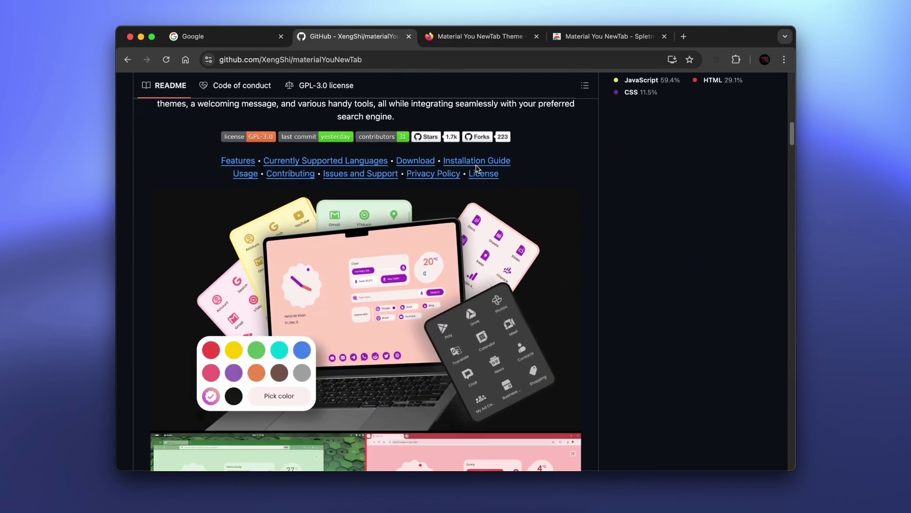
{"action": "scroll", "coordinate": [476, 169], "scroll_direction": "up", "scroll_amount": 5}
{"action": "left_click", "coordinate": [633, 79]}
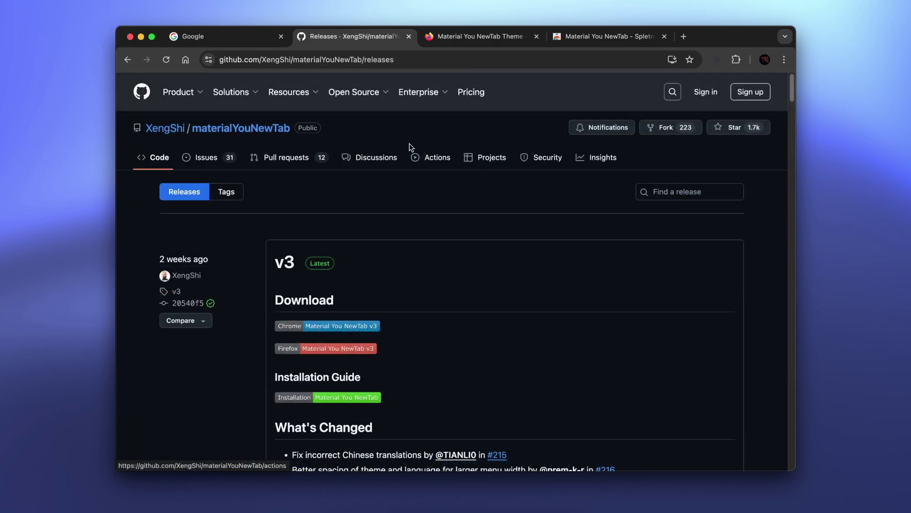
{"action": "scroll", "coordinate": [413, 142], "scroll_direction": "down", "scroll_amount": 2}
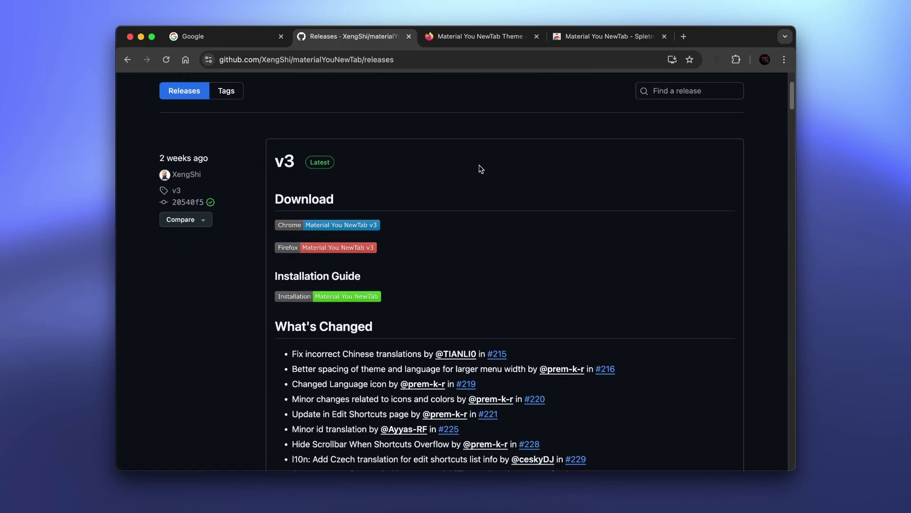
{"action": "scroll", "coordinate": [480, 169], "scroll_direction": "down", "scroll_amount": 3}
{"action": "scroll", "coordinate": [488, 164], "scroll_direction": "down", "scroll_amount": 4}
{"action": "scroll", "coordinate": [459, 137], "scroll_direction": "down", "scroll_amount": 4}
{"action": "scroll", "coordinate": [449, 153], "scroll_direction": "up", "scroll_amount": 5}
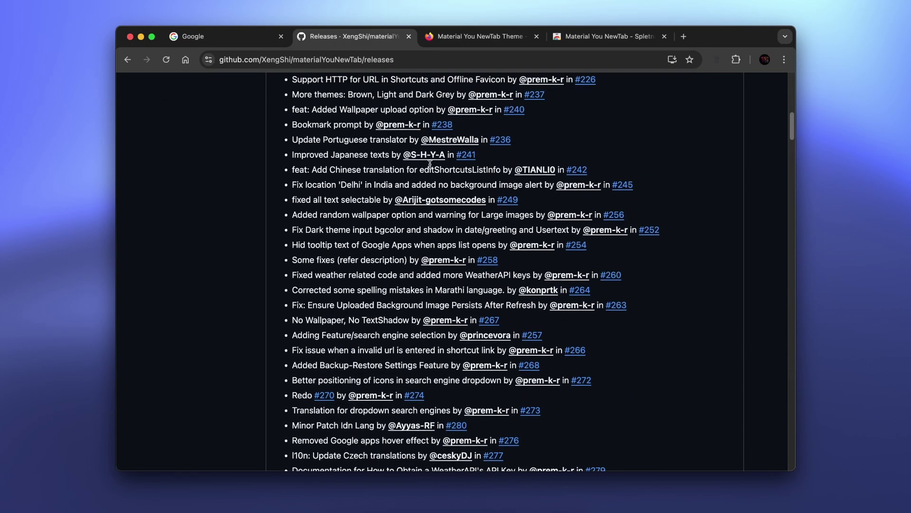
{"action": "scroll", "coordinate": [441, 160], "scroll_direction": "up", "scroll_amount": 2}
{"action": "scroll", "coordinate": [431, 171], "scroll_direction": "down", "scroll_amount": 7}
{"action": "scroll", "coordinate": [431, 171], "scroll_direction": "down", "scroll_amount": 6}
{"action": "scroll", "coordinate": [433, 160], "scroll_direction": "down", "scroll_amount": 6}
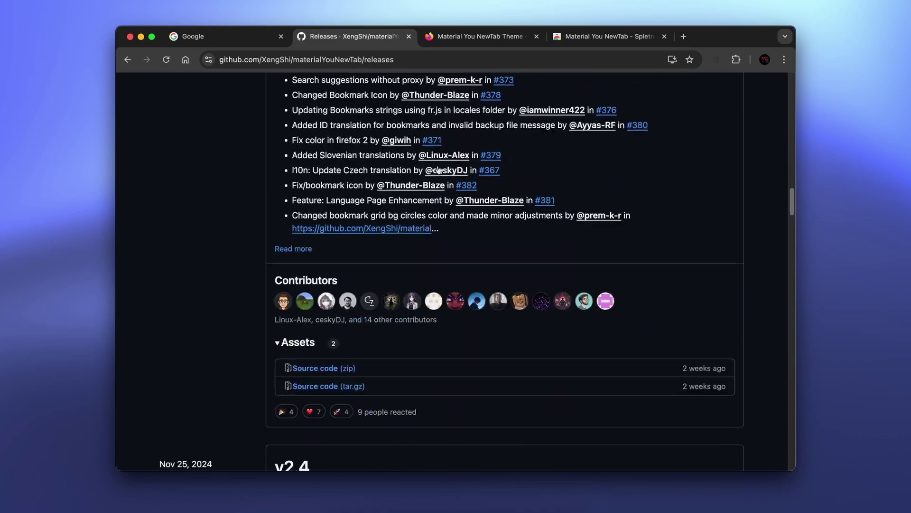
{"action": "scroll", "coordinate": [435, 149], "scroll_direction": "down", "scroll_amount": 6}
{"action": "scroll", "coordinate": [456, 172], "scroll_direction": "up", "scroll_amount": 4}
{"action": "scroll", "coordinate": [460, 179], "scroll_direction": "up", "scroll_amount": 6}
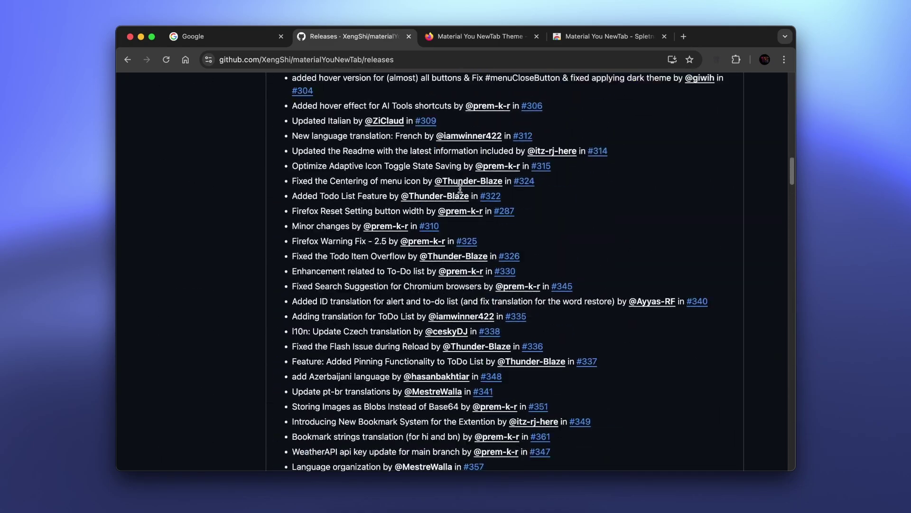
{"action": "scroll", "coordinate": [460, 179], "scroll_direction": "up", "scroll_amount": 6}
{"action": "scroll", "coordinate": [427, 143], "scroll_direction": "up", "scroll_amount": 2}
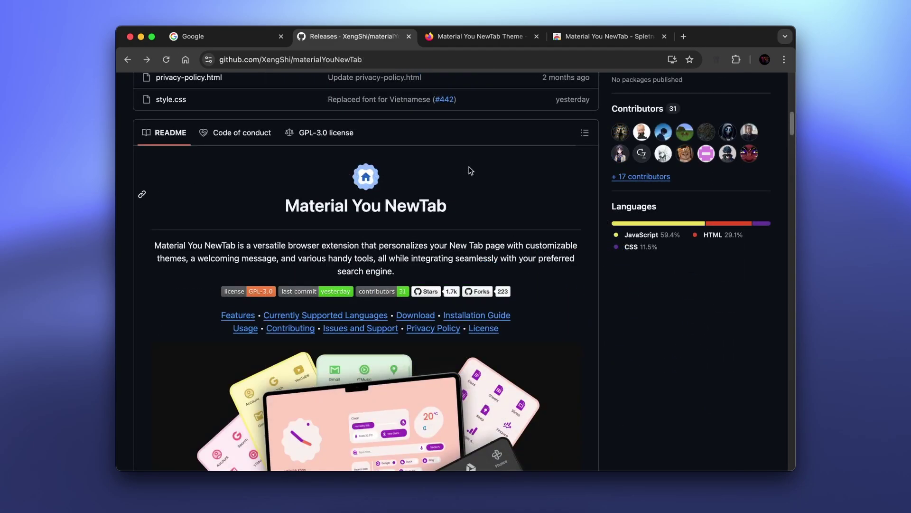
{"action": "scroll", "coordinate": [469, 171], "scroll_direction": "down", "scroll_amount": 3}
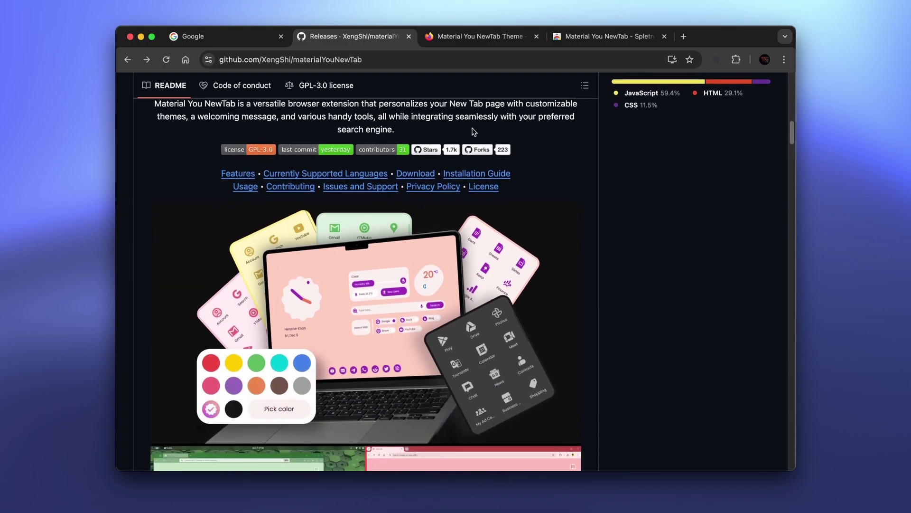
{"action": "left_click", "coordinate": [469, 37]}
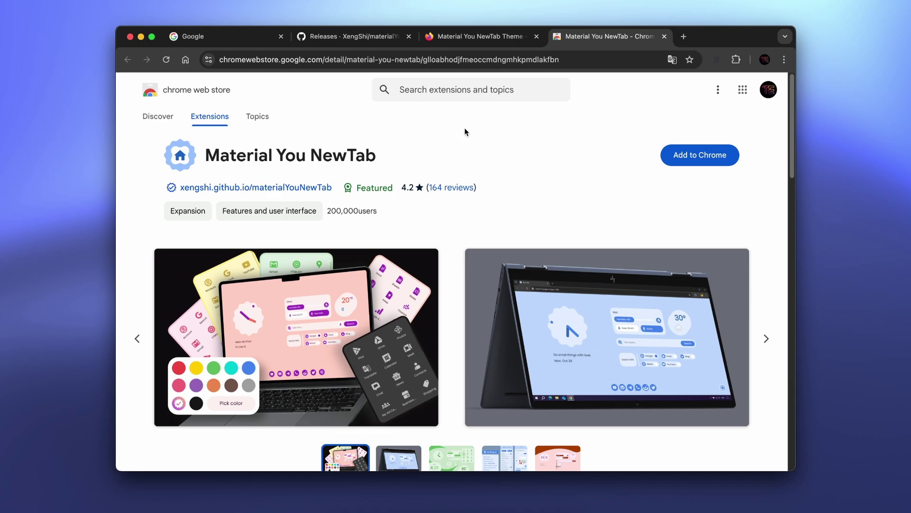
Step: Cycle through the Firefox add-on and GitHub tabs, ending on the Chrome Web Store listing
{"action": "left_click", "coordinate": [476, 60]}
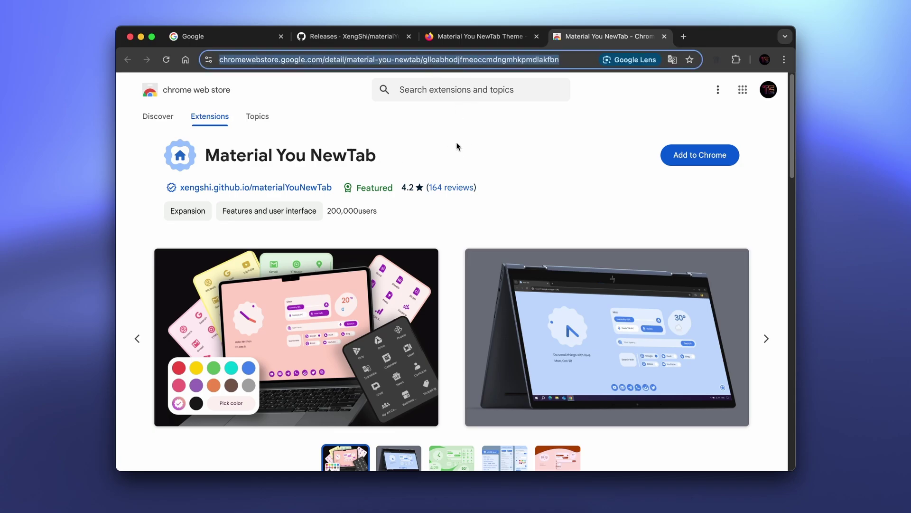
{"action": "key", "text": "ctrl+shift+Tab"}
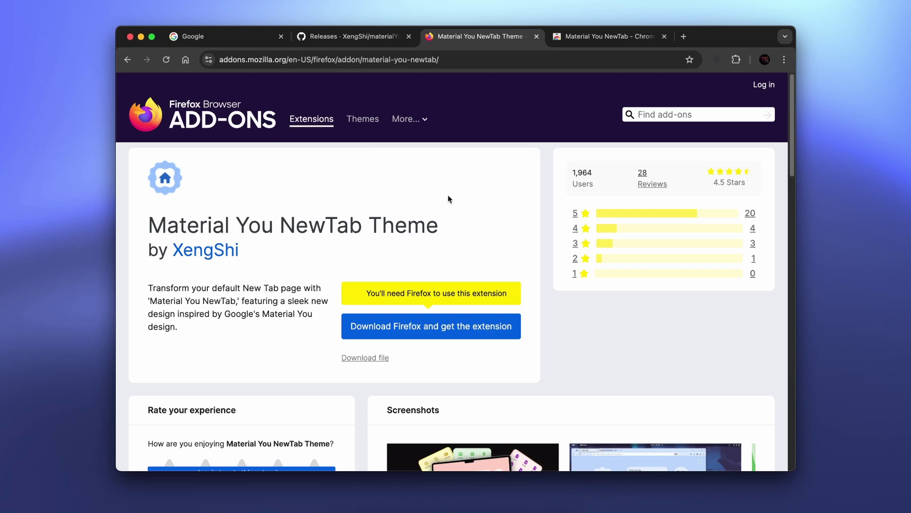
{"action": "left_click", "coordinate": [379, 37]}
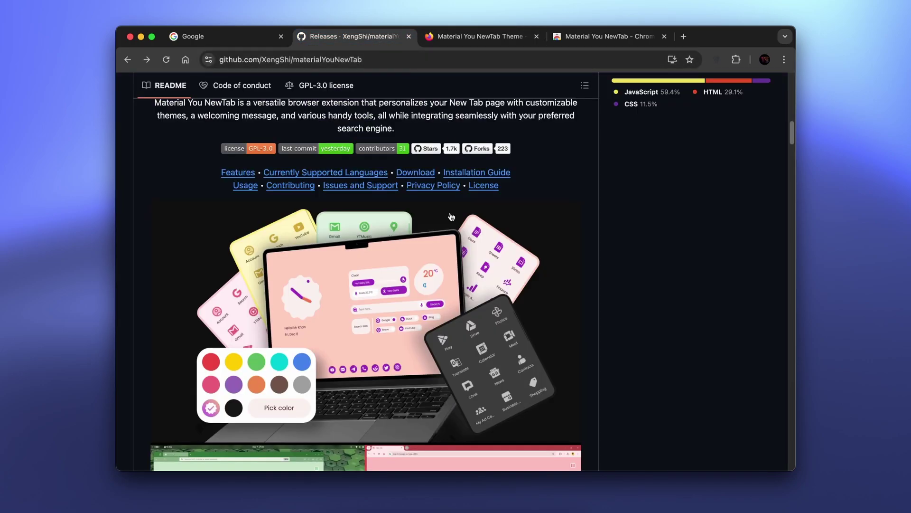
{"action": "scroll", "coordinate": [451, 228], "scroll_direction": "up", "scroll_amount": 4}
{"action": "scroll", "coordinate": [452, 228], "scroll_direction": "up", "scroll_amount": 5}
{"action": "key", "text": "ctrl+Tab"}
{"action": "key", "text": "ctrl+Tab"}
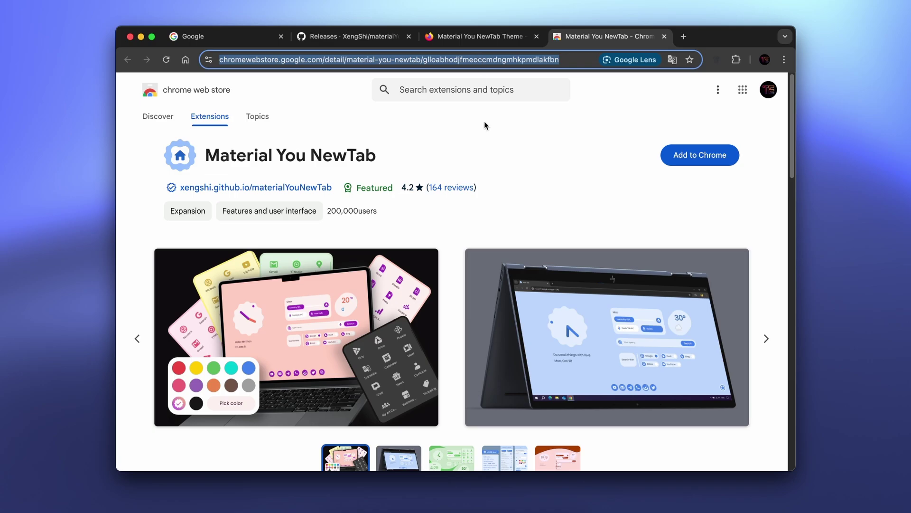
Step: Add Material You NewTab to Chrome and confirm the extension install
{"action": "left_click", "coordinate": [438, 148]}
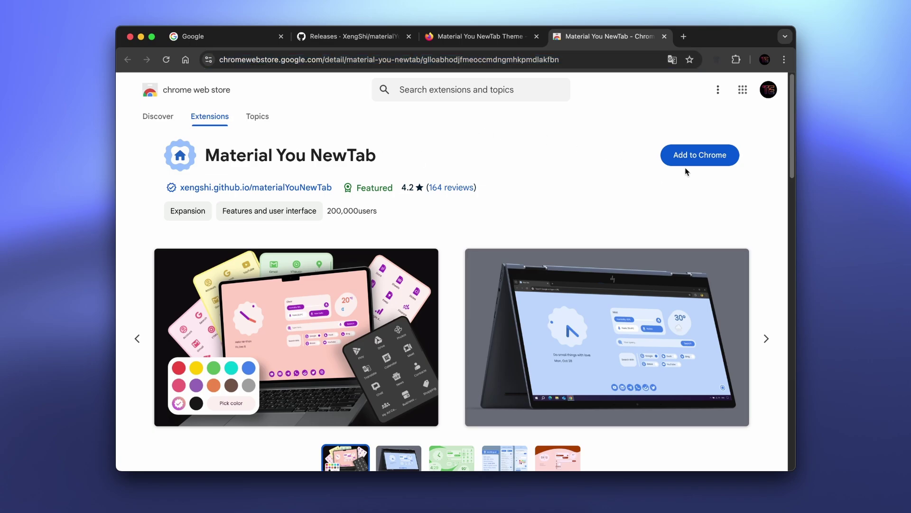
{"action": "left_click", "coordinate": [697, 158]}
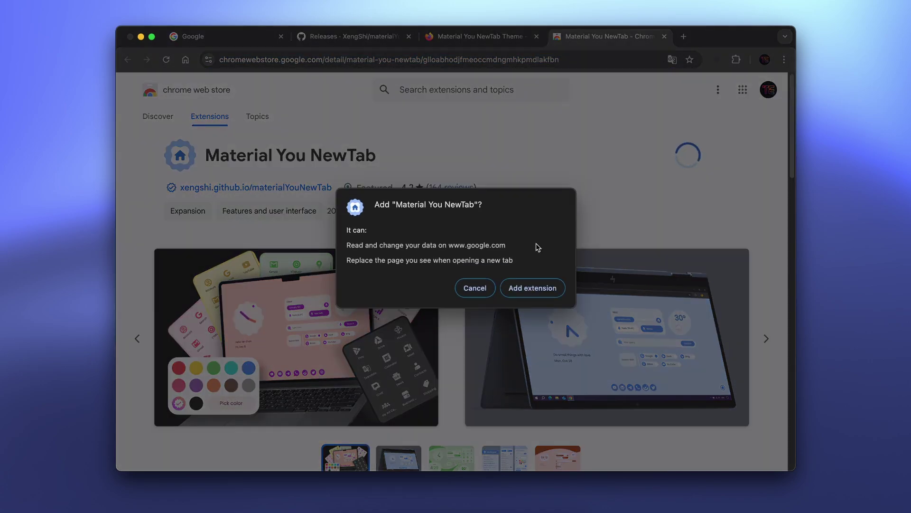
{"action": "left_click", "coordinate": [507, 287]}
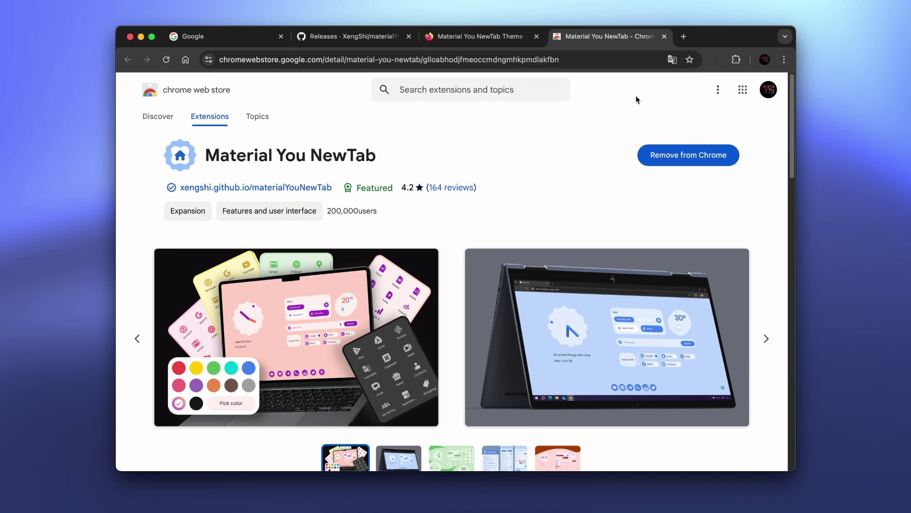
Step: Open a new tab showing Material You NewTab and focus its 'Type here...' search box
{"action": "left_click", "coordinate": [684, 36]}
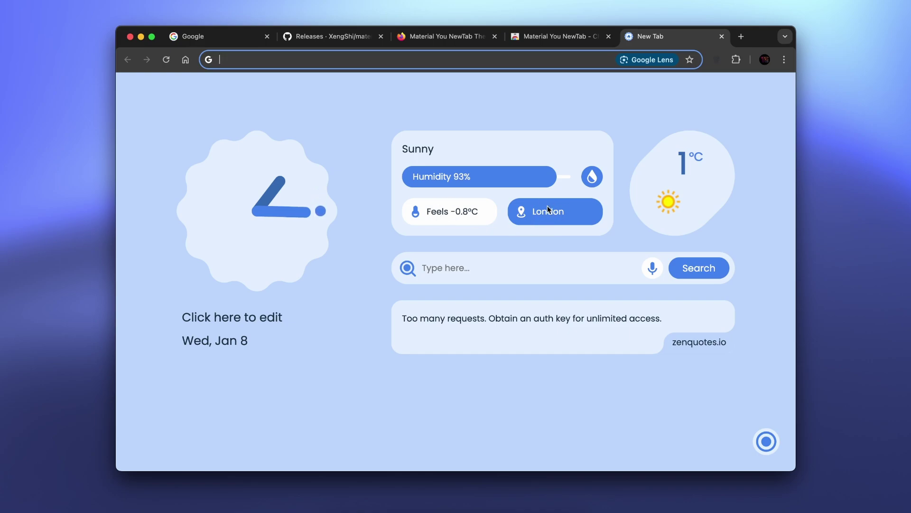
{"action": "left_click", "coordinate": [463, 268]}
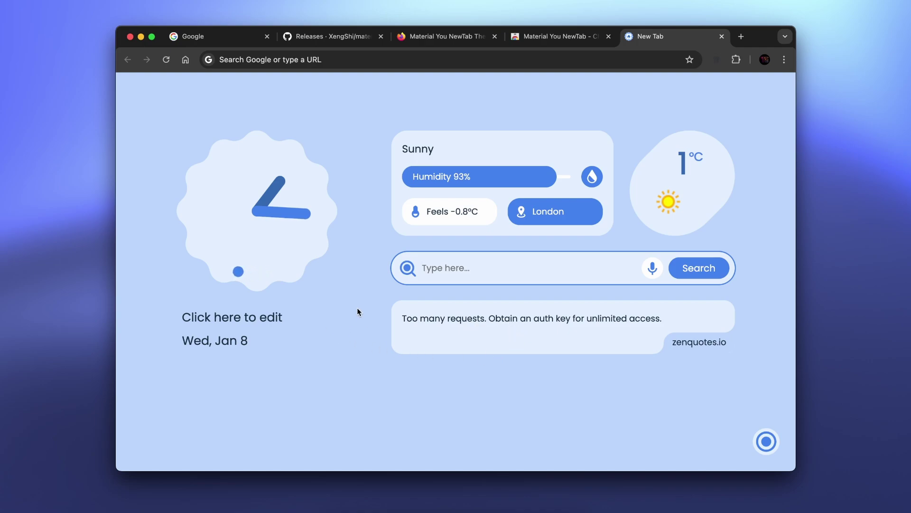
Step: Replace the 'Click here to edit' greeting under the clock with 'Tech Enthusiast'
{"action": "left_click", "coordinate": [247, 314]}
{"action": "type", "text": "dwefwe"}
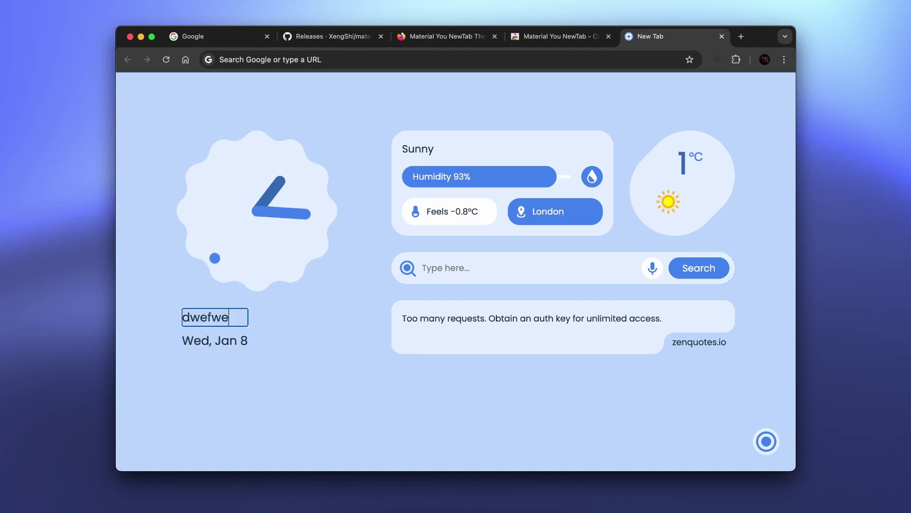
{"action": "type", "text": "fwefwefwefwfwefwefwe"}
{"action": "key", "text": "ctrl+a"}
{"action": "type", "text": "effwe"}
{"action": "key", "text": "ctrl+a"}
{"action": "key", "text": "BackSpace"}
{"action": "left_click", "coordinate": [159, 305]}
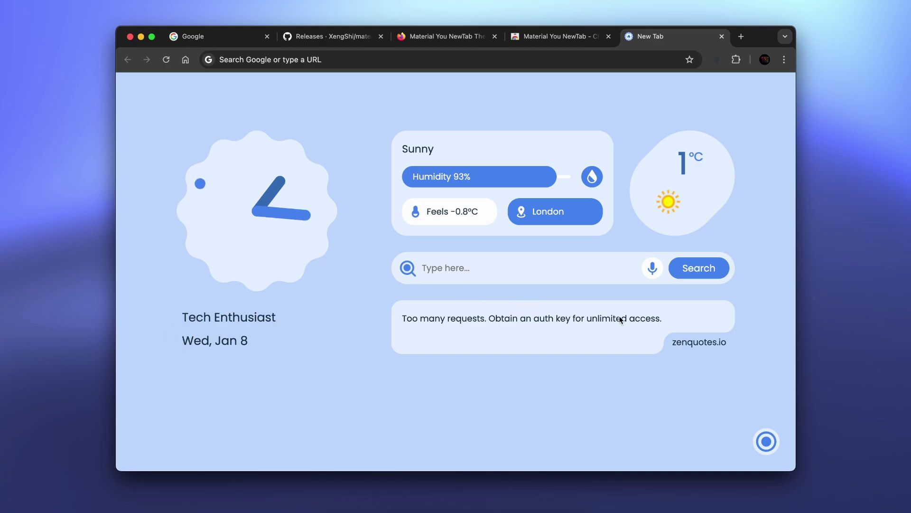
Step: Turn on Shortcuts in settings to show YouTube, Gmail, Telegram and others, then reopen settings
{"action": "left_click", "coordinate": [767, 440]}
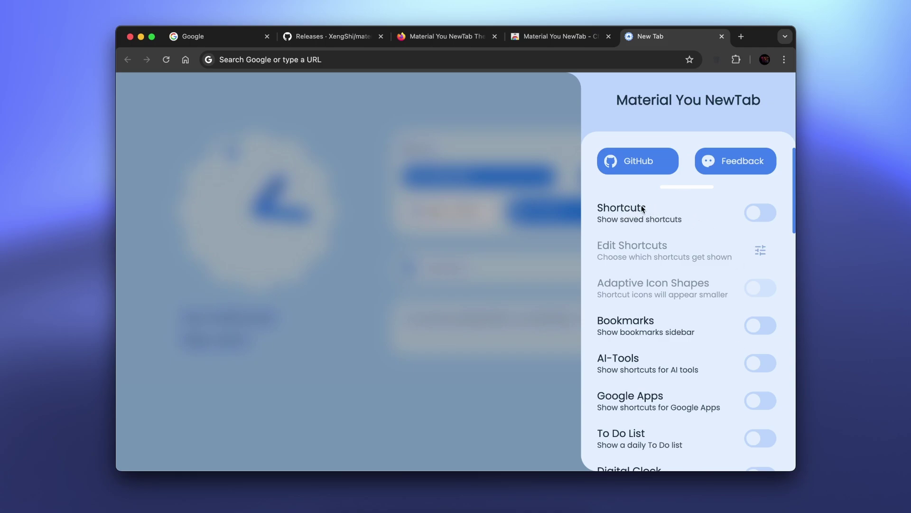
{"action": "scroll", "coordinate": [642, 209], "scroll_direction": "down", "scroll_amount": 2}
{"action": "scroll", "coordinate": [643, 222], "scroll_direction": "up", "scroll_amount": 2}
{"action": "left_click", "coordinate": [768, 217]}
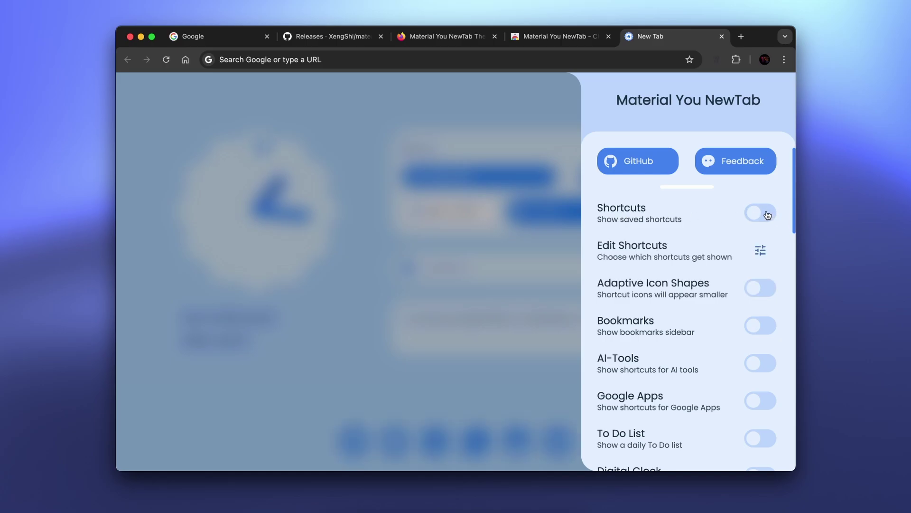
{"action": "left_click", "coordinate": [497, 219]}
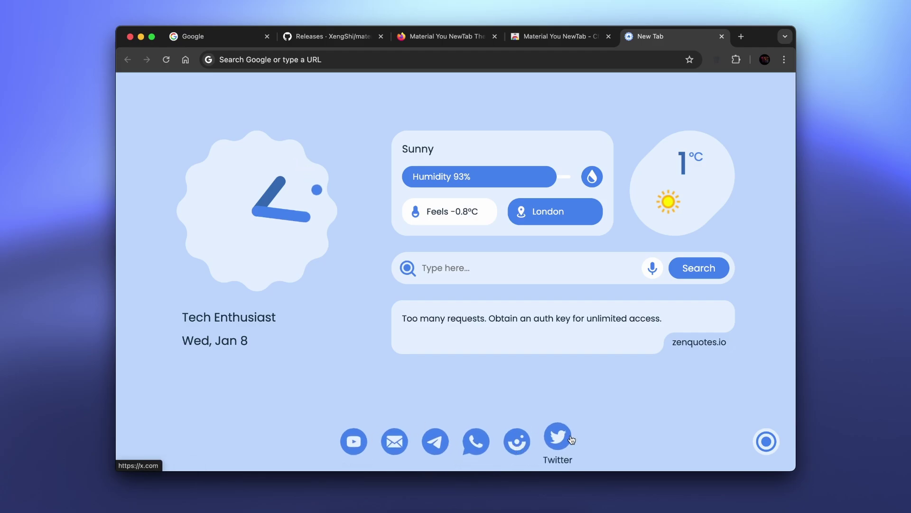
{"action": "left_click", "coordinate": [766, 441]}
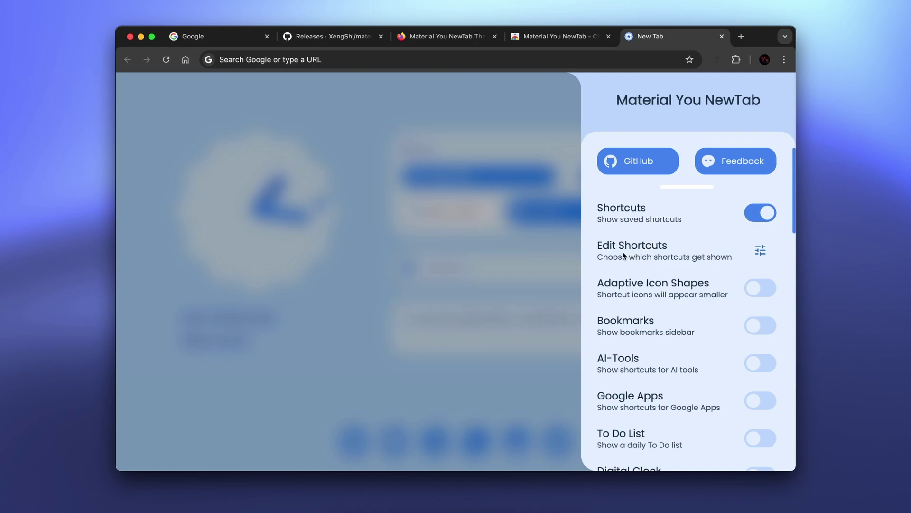
Step: Add a new shortcut named Github with the copied github.com address
{"action": "left_click", "coordinate": [762, 252]}
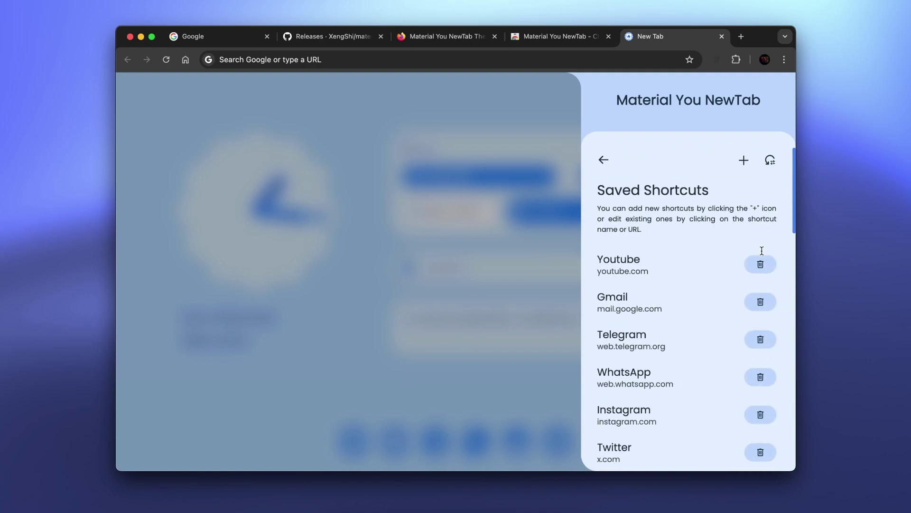
{"action": "scroll", "coordinate": [674, 255], "scroll_direction": "down", "scroll_amount": 1}
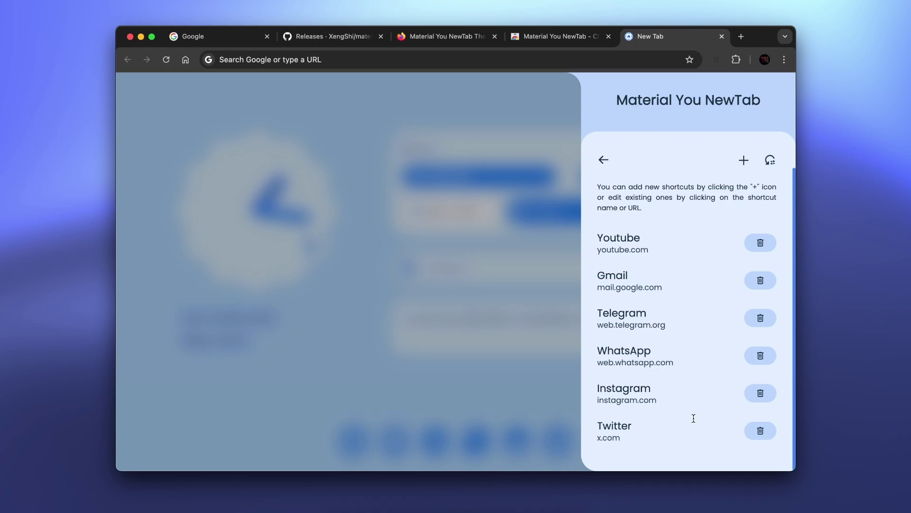
{"action": "scroll", "coordinate": [694, 418], "scroll_direction": "up", "scroll_amount": 1}
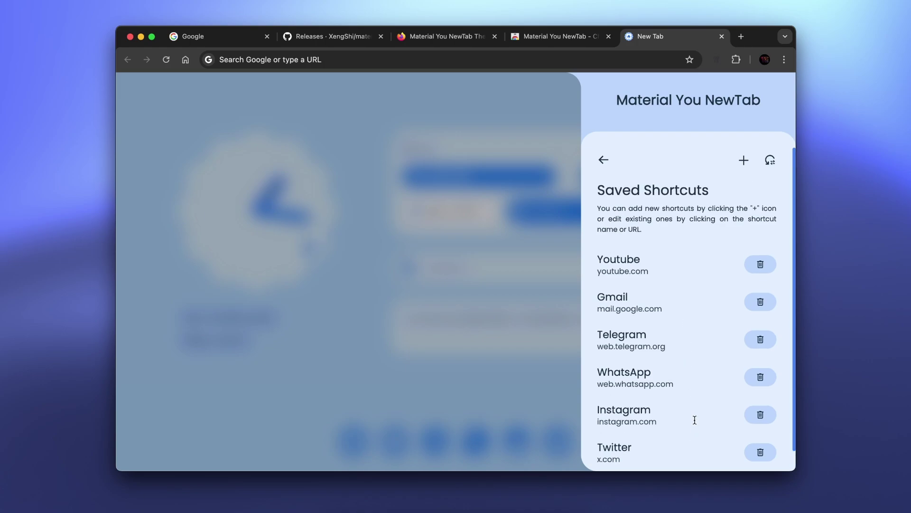
{"action": "left_click", "coordinate": [743, 161]}
{"action": "scroll", "coordinate": [626, 429], "scroll_direction": "down", "scroll_amount": 3}
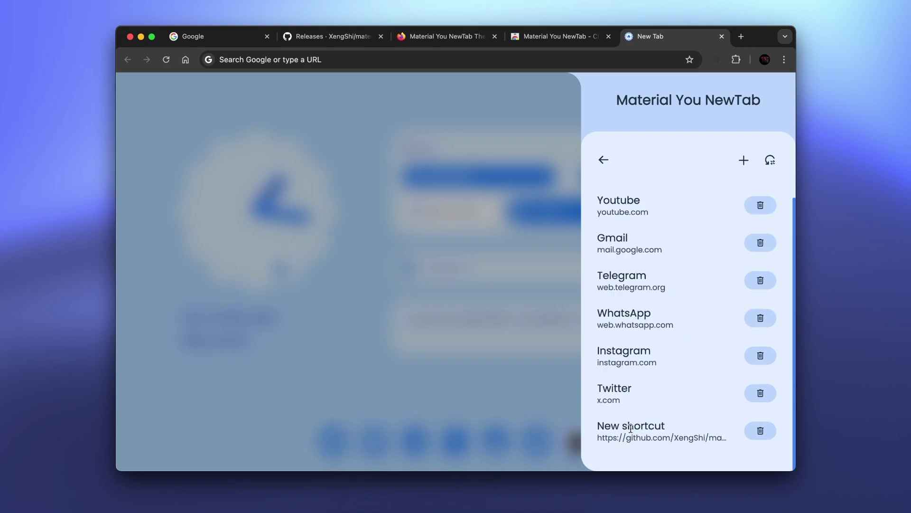
{"action": "left_click", "coordinate": [642, 425]}
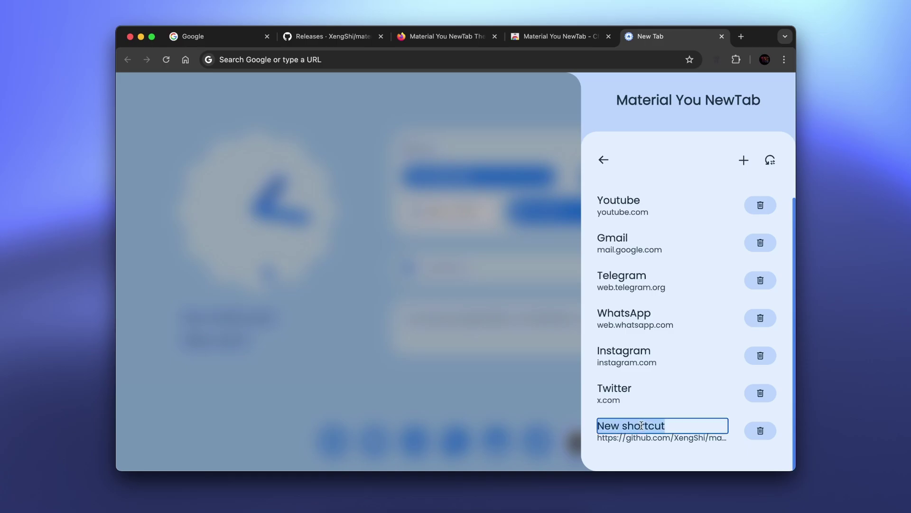
{"action": "scroll", "coordinate": [658, 388], "scroll_direction": "up", "scroll_amount": 2}
{"action": "scroll", "coordinate": [658, 387], "scroll_direction": "down", "scroll_amount": 2}
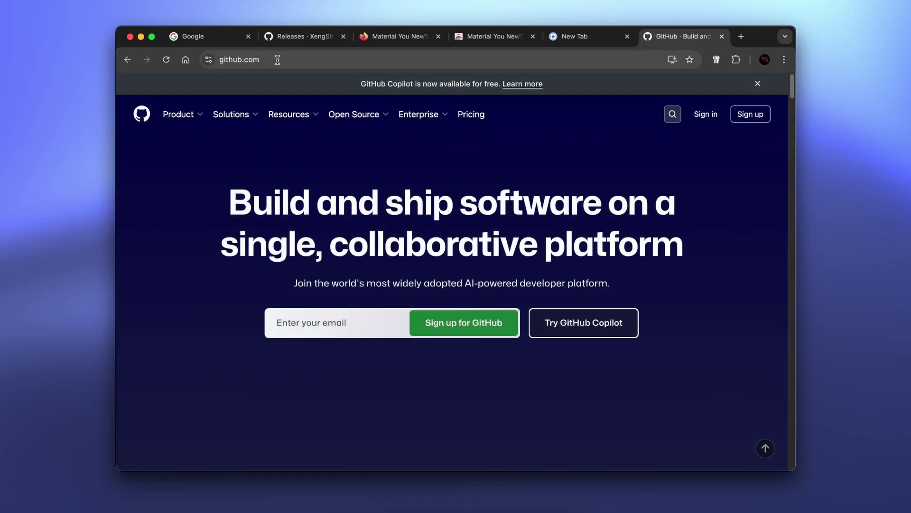
{"action": "left_click", "coordinate": [284, 60]}
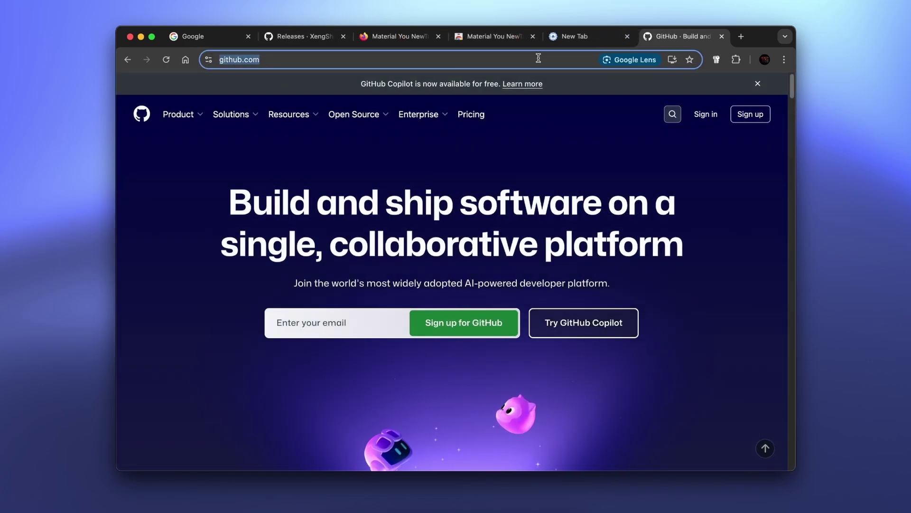
{"action": "left_click", "coordinate": [597, 41]}
{"action": "left_click", "coordinate": [655, 438]}
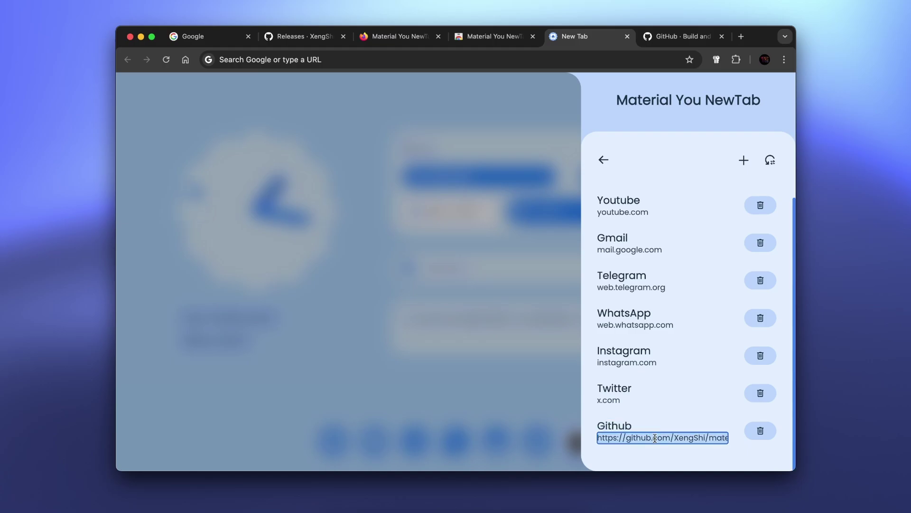
{"action": "type", "text": "https://github.com/"}
{"action": "left_click", "coordinate": [689, 317]}
{"action": "scroll", "coordinate": [687, 320], "scroll_direction": "up", "scroll_amount": 3}
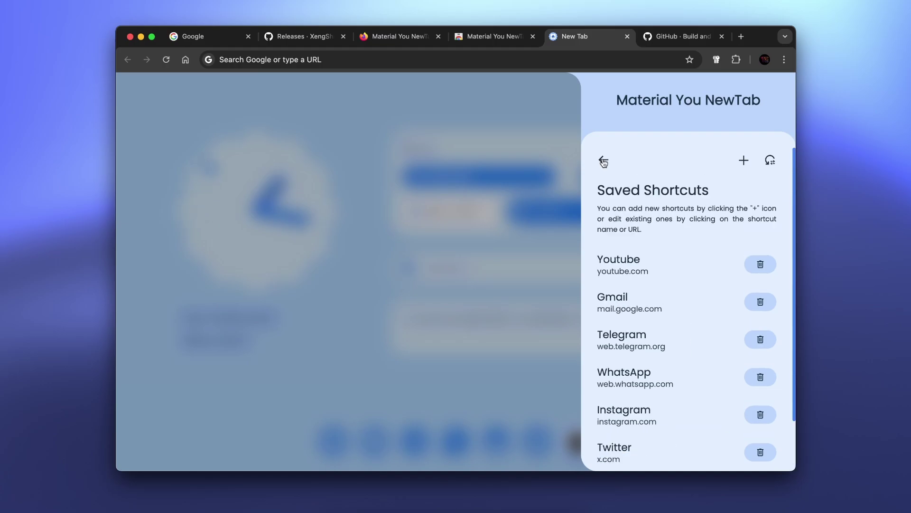
Step: Close settings, test the Github shortcut, and return to the new tab page
{"action": "left_click", "coordinate": [603, 160]}
{"action": "left_click", "coordinate": [518, 144]}
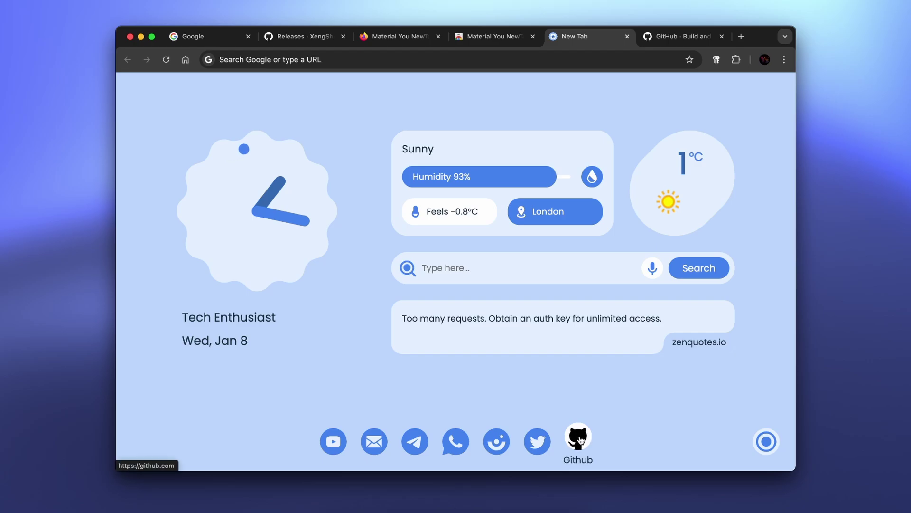
{"action": "left_click", "coordinate": [578, 437]}
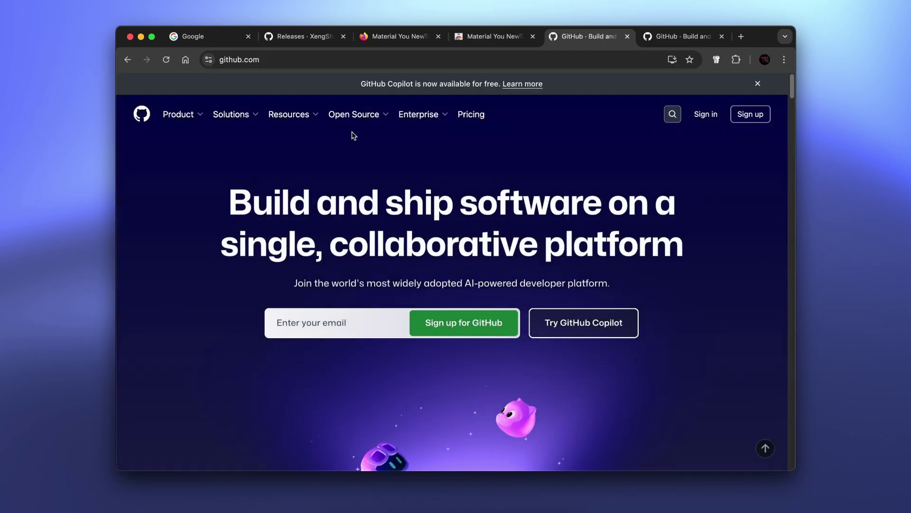
{"action": "left_click", "coordinate": [128, 59]}
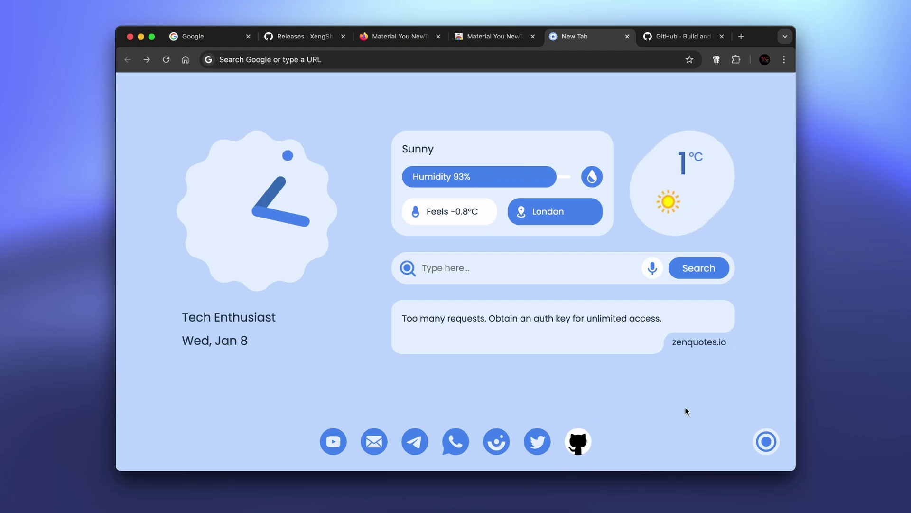
Step: Turn on Adaptive Icon Shapes, check the smaller shortcut icons, and reopen settings
{"action": "left_click", "coordinate": [766, 442]}
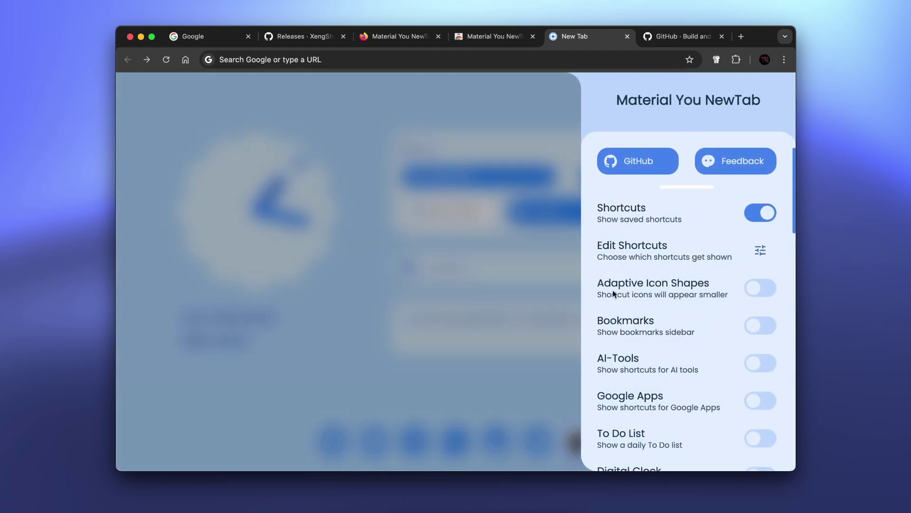
{"action": "left_click", "coordinate": [759, 287]}
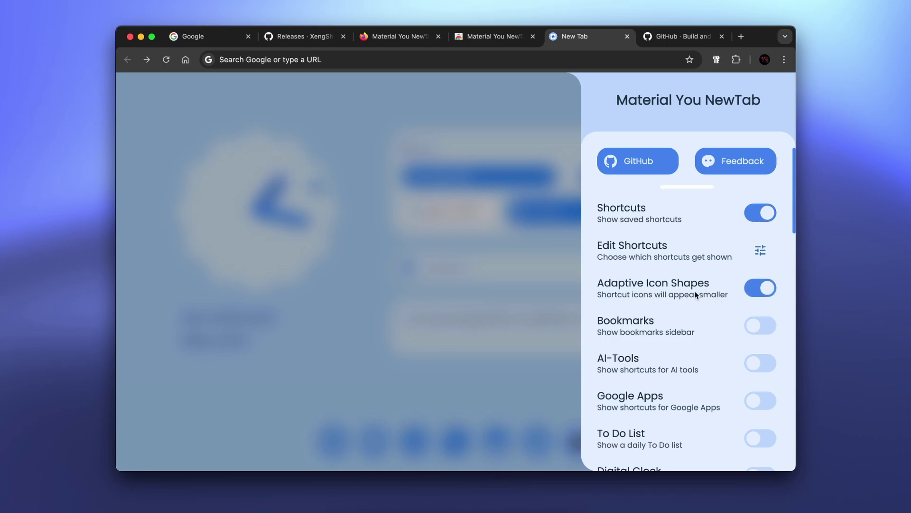
{"action": "left_click", "coordinate": [520, 288]}
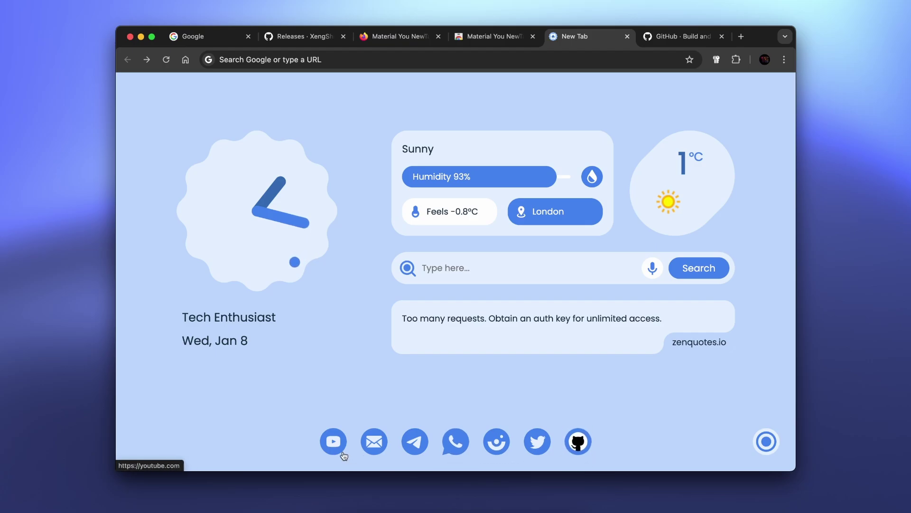
{"action": "left_click", "coordinate": [766, 442]}
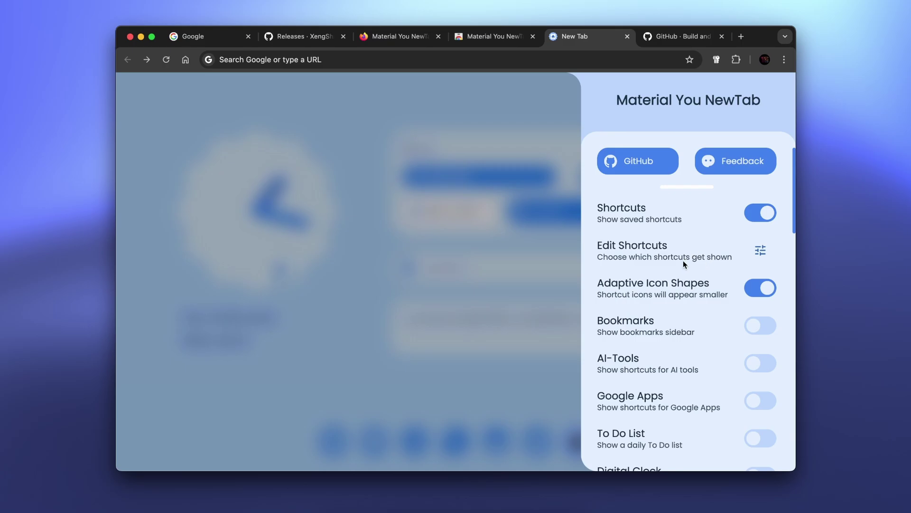
{"action": "scroll", "coordinate": [686, 271], "scroll_direction": "down", "scroll_amount": 1}
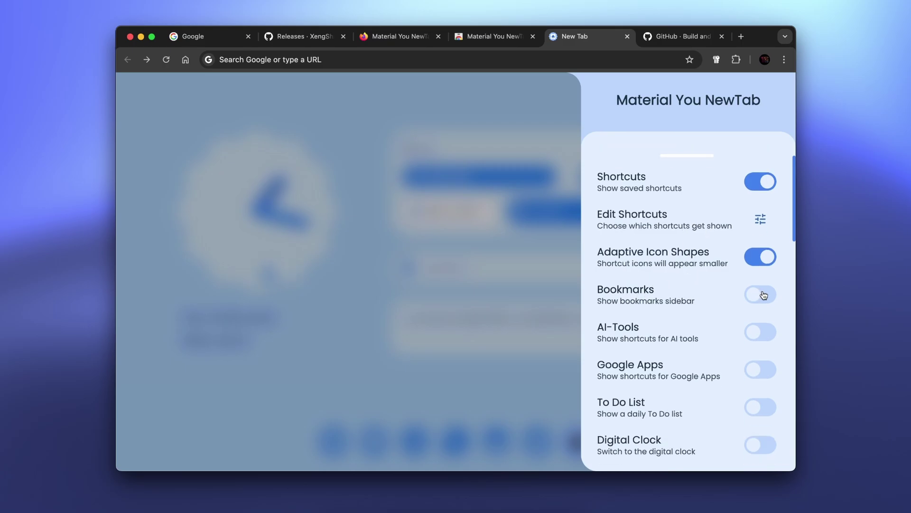
Step: Turn on Bookmarks, allow bookmark access, and close settings
{"action": "left_click", "coordinate": [760, 294]}
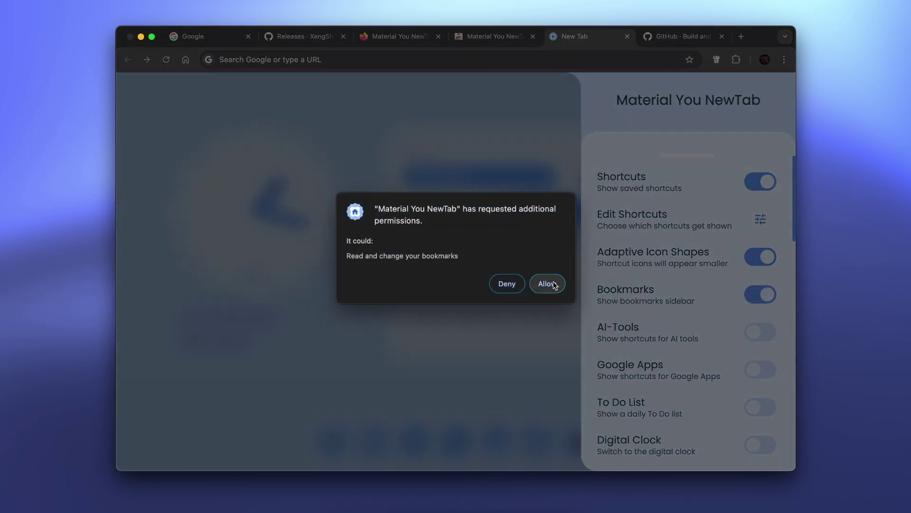
{"action": "left_click", "coordinate": [548, 284]}
{"action": "left_click", "coordinate": [501, 256]}
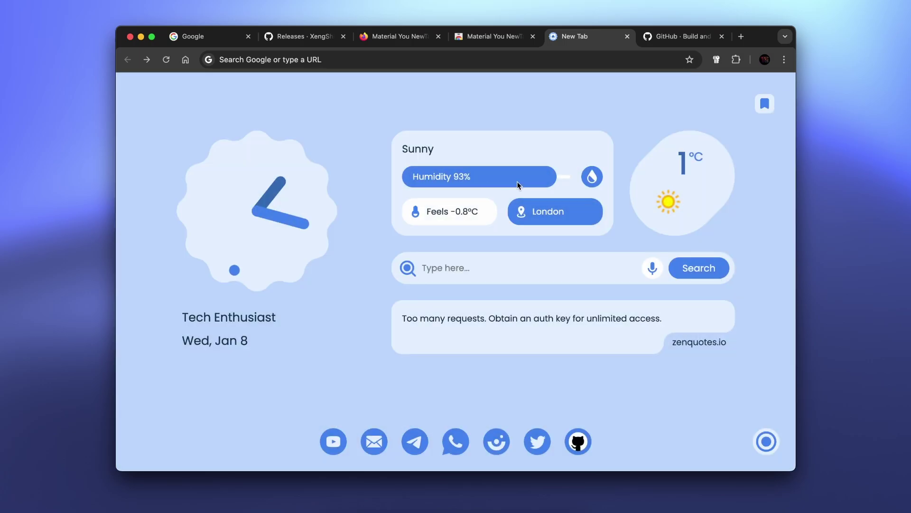
Step: Open and close the bookmarks sidebar twice to inspect its search and view options
{"action": "left_click", "coordinate": [765, 103]}
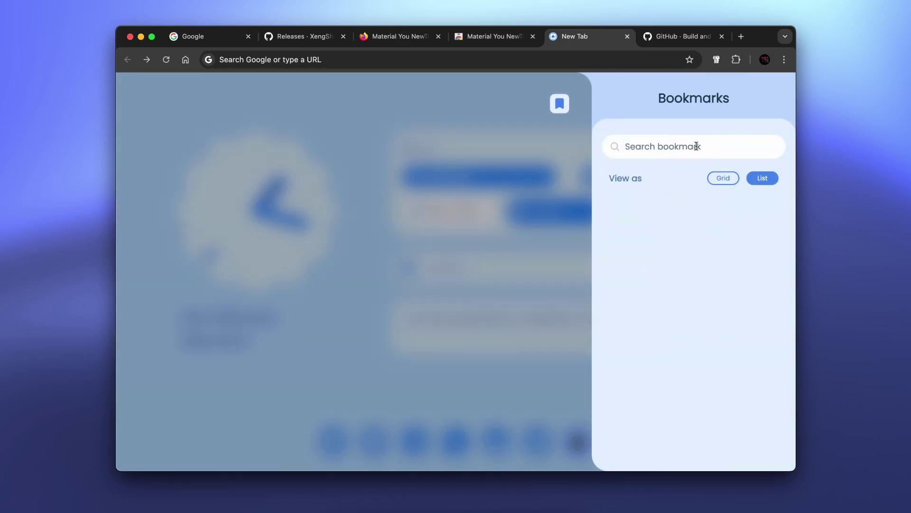
{"action": "left_click", "coordinate": [560, 215]}
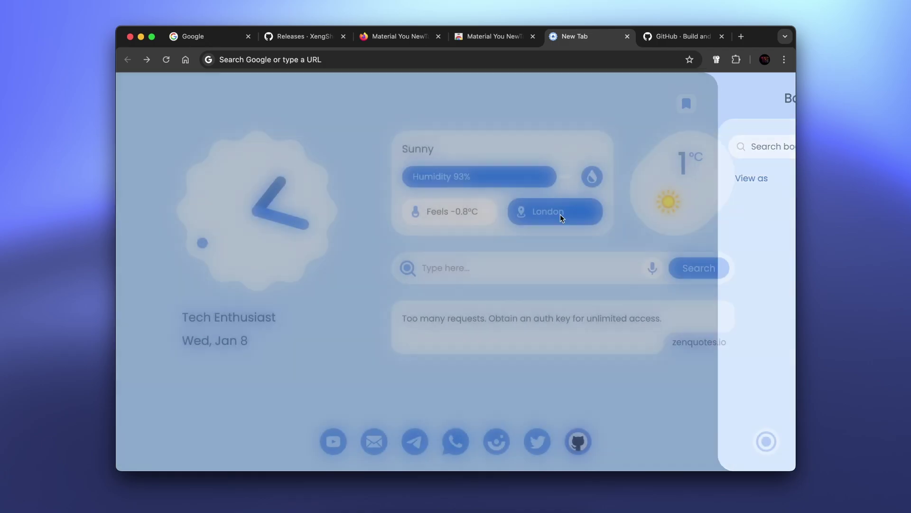
{"action": "left_click", "coordinate": [765, 103]}
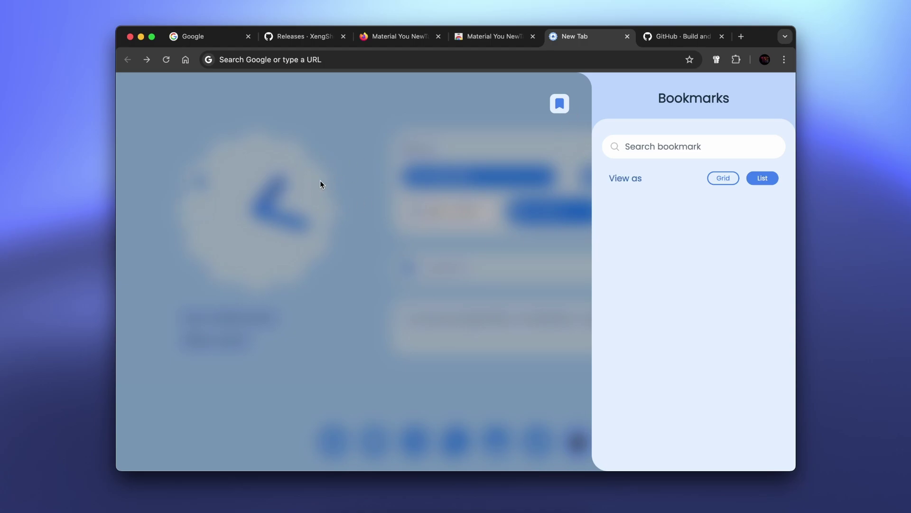
{"action": "left_click", "coordinate": [352, 174]}
Step: Enable AI-Tools, Google Apps, To Do List, Digital Clock and Search Suggestions in settings
{"action": "left_click", "coordinate": [765, 437]}
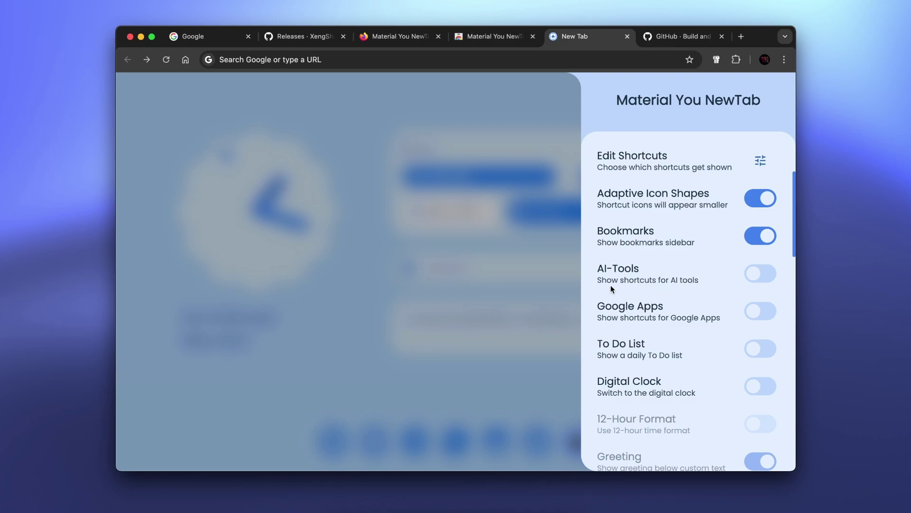
{"action": "left_click", "coordinate": [749, 275]}
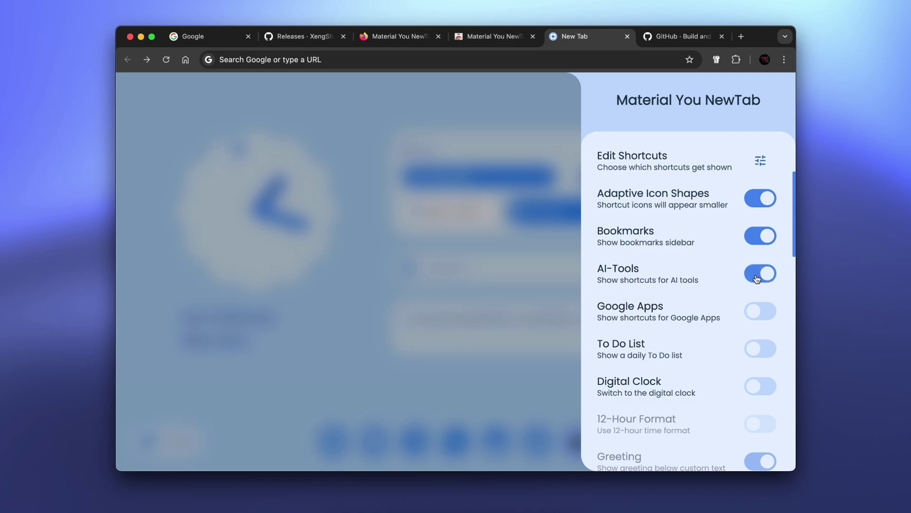
{"action": "scroll", "coordinate": [645, 278], "scroll_direction": "down", "scroll_amount": 1}
{"action": "left_click", "coordinate": [760, 282]}
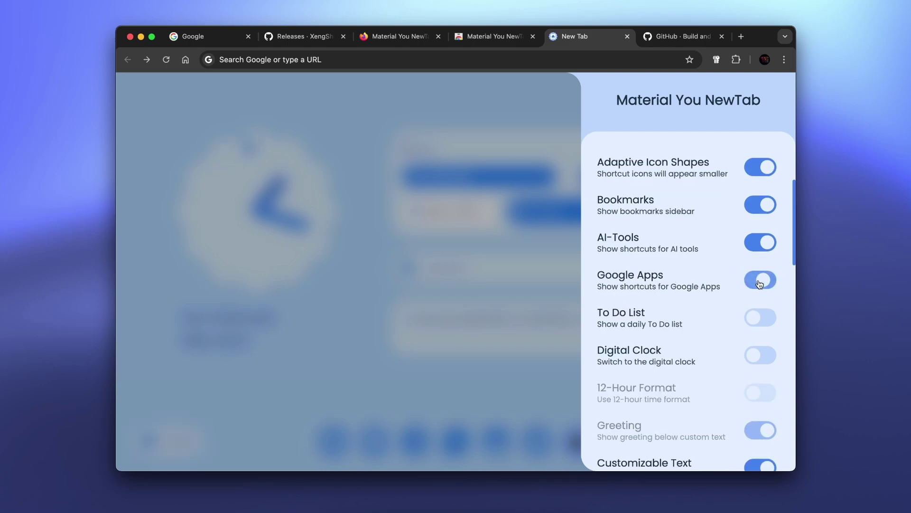
{"action": "left_click", "coordinate": [760, 317]}
{"action": "scroll", "coordinate": [724, 300], "scroll_direction": "down", "scroll_amount": 1}
{"action": "scroll", "coordinate": [725, 301], "scroll_direction": "down", "scroll_amount": 1}
{"action": "left_click", "coordinate": [762, 324]}
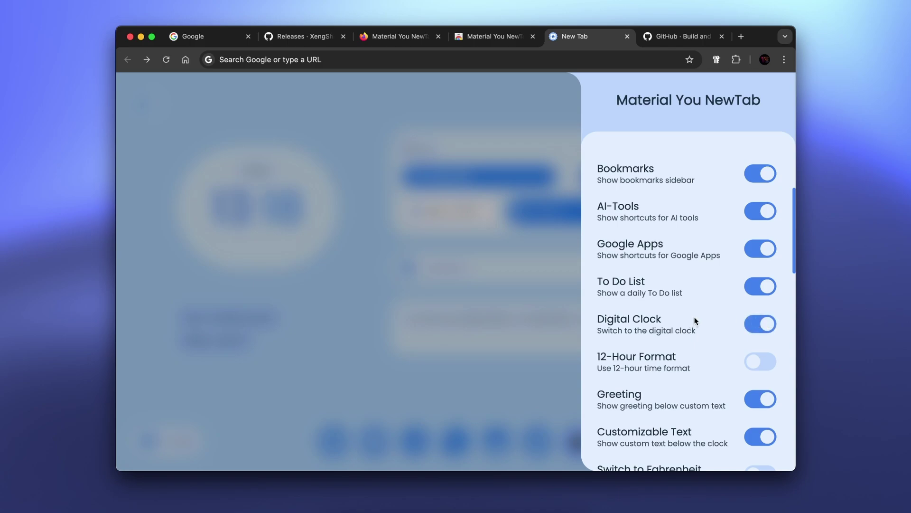
{"action": "scroll", "coordinate": [693, 317], "scroll_direction": "down", "scroll_amount": 1}
{"action": "scroll", "coordinate": [691, 294], "scroll_direction": "down", "scroll_amount": 2}
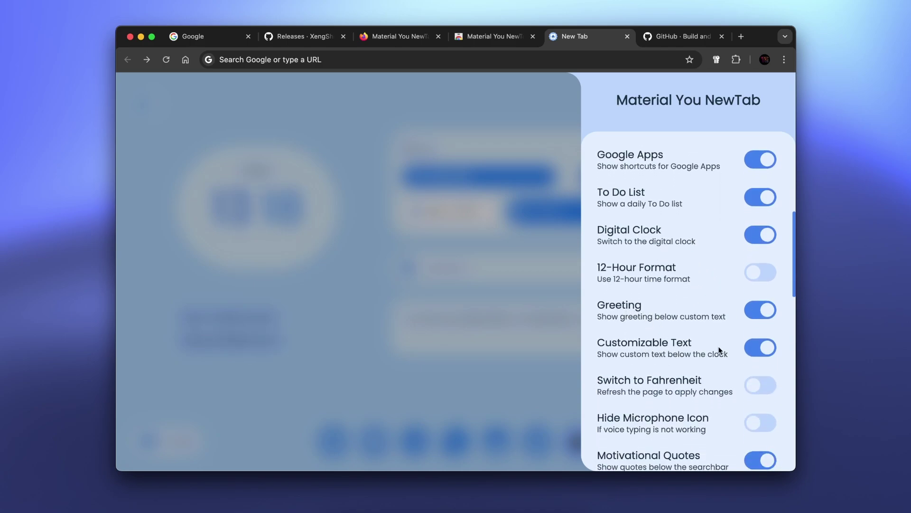
{"action": "scroll", "coordinate": [715, 345], "scroll_direction": "down", "scroll_amount": 2}
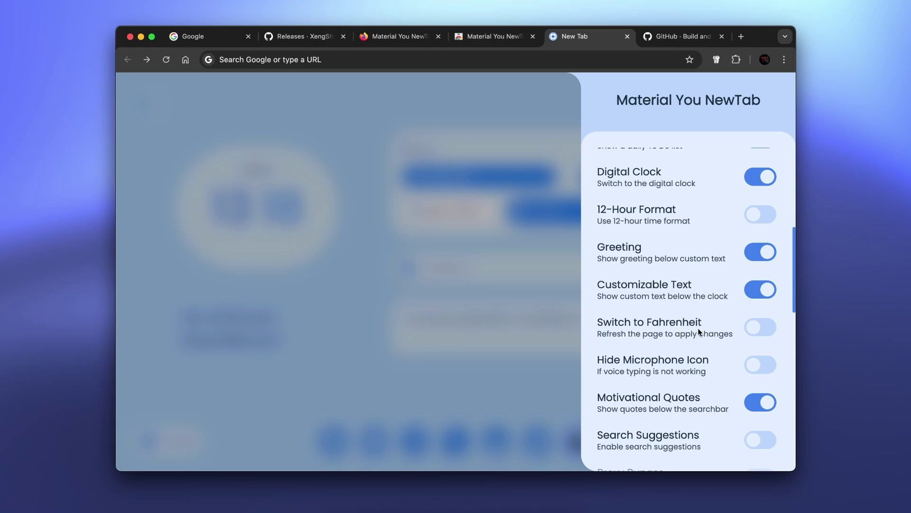
{"action": "scroll", "coordinate": [708, 332], "scroll_direction": "down", "scroll_amount": 2}
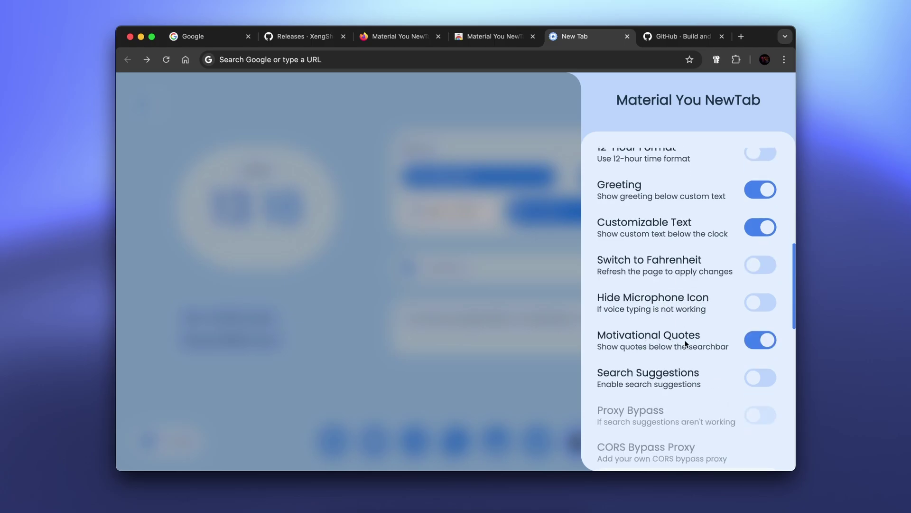
{"action": "scroll", "coordinate": [686, 344], "scroll_direction": "down", "scroll_amount": 1}
{"action": "left_click", "coordinate": [750, 346]}
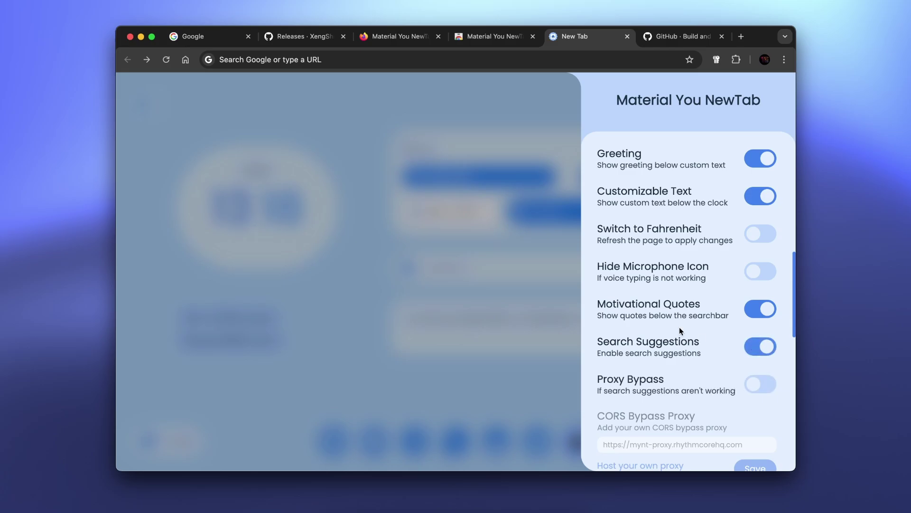
{"action": "scroll", "coordinate": [662, 321], "scroll_direction": "down", "scroll_amount": 5}
{"action": "scroll", "coordinate": [643, 315], "scroll_direction": "down", "scroll_amount": 6}
{"action": "scroll", "coordinate": [647, 301], "scroll_direction": "down", "scroll_amount": 1}
{"action": "scroll", "coordinate": [647, 305], "scroll_direction": "up", "scroll_amount": 3}
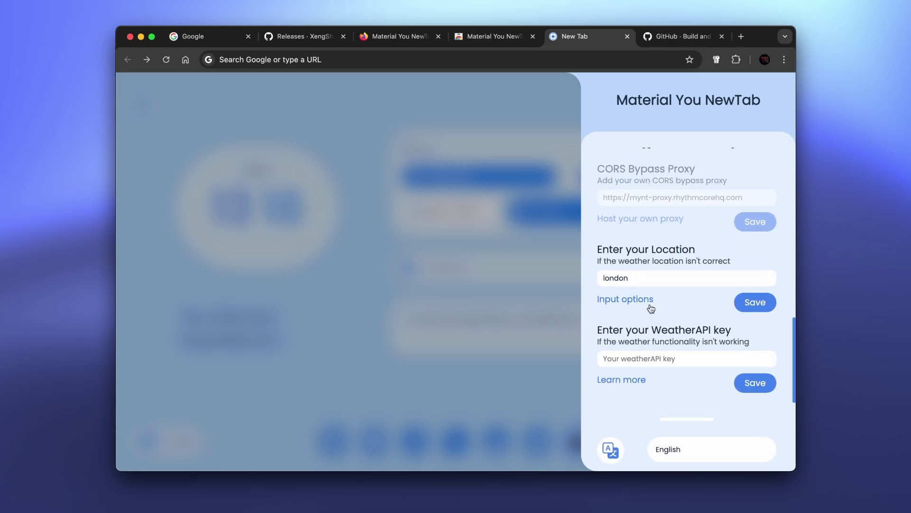
{"action": "scroll", "coordinate": [593, 309], "scroll_direction": "up", "scroll_amount": 2}
{"action": "scroll", "coordinate": [663, 280], "scroll_direction": "up", "scroll_amount": 4}
Step: Close settings and open then close the Google Apps grid
{"action": "left_click", "coordinate": [525, 249]}
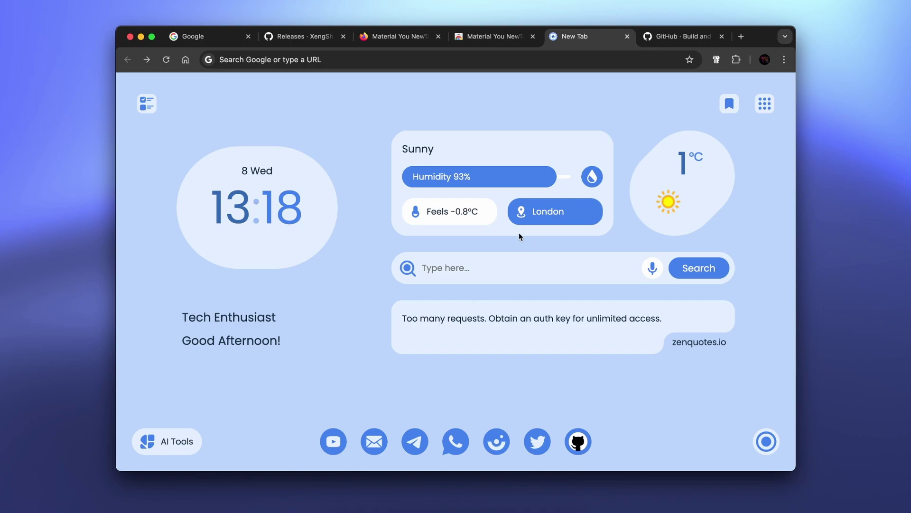
{"action": "left_click", "coordinate": [766, 106]}
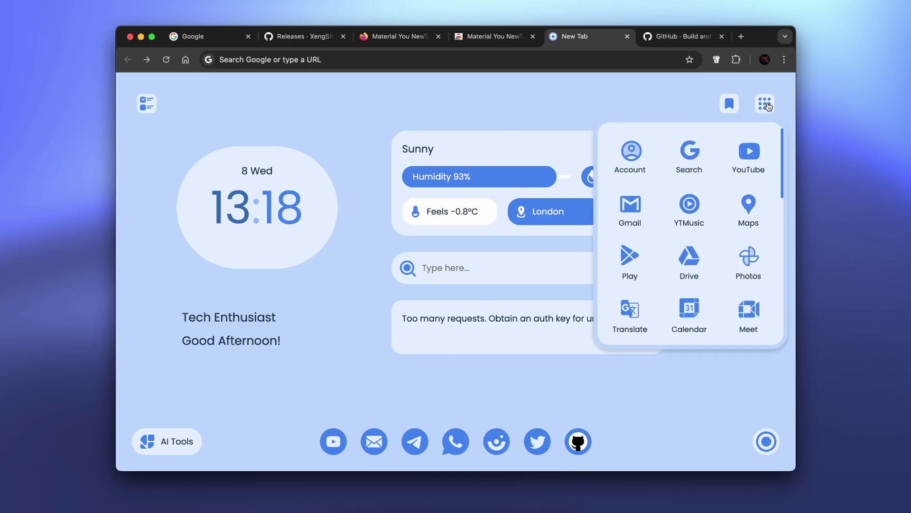
{"action": "scroll", "coordinate": [690, 183], "scroll_direction": "down", "scroll_amount": 3}
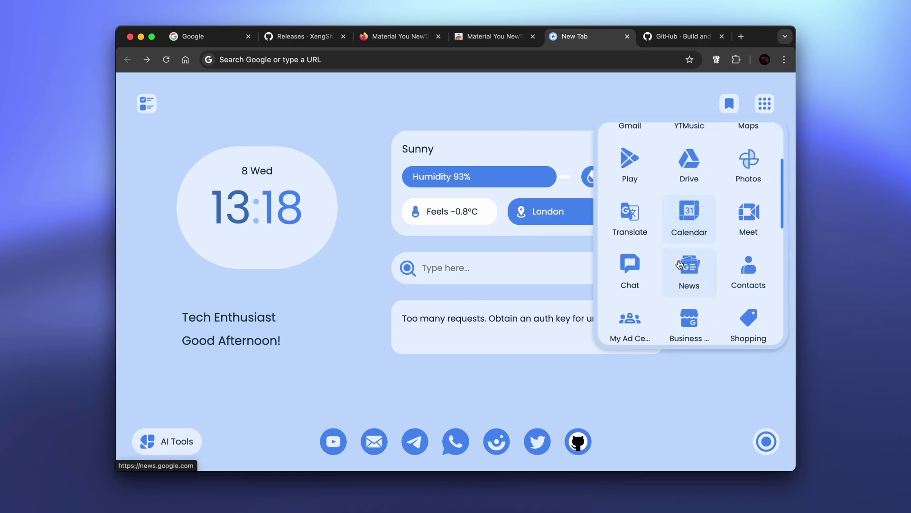
{"action": "left_click", "coordinate": [512, 207]}
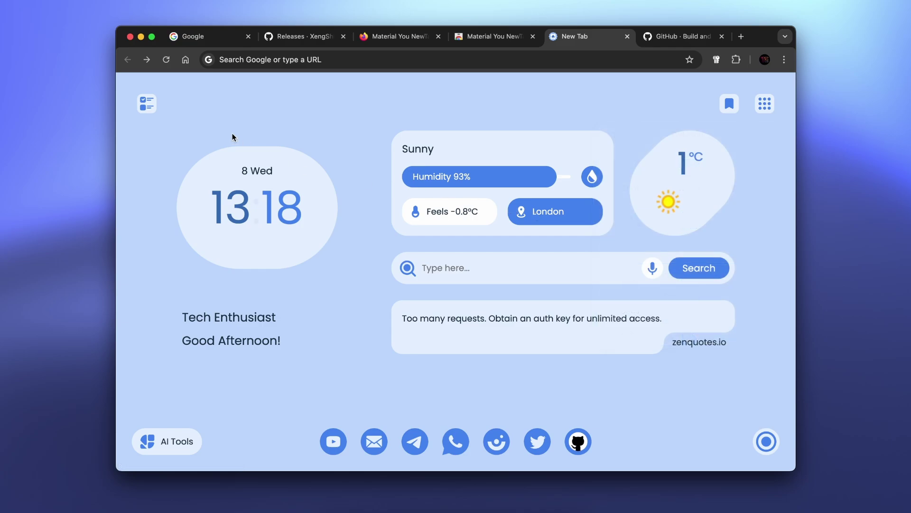
Step: Add 'Go grocery shopping' to the To Do list, tick it done, and close the list
{"action": "left_click", "coordinate": [151, 105]}
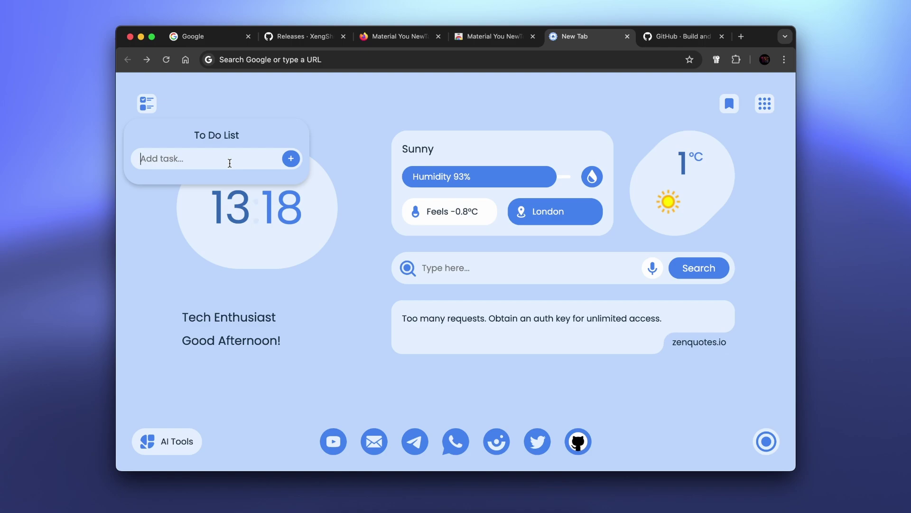
{"action": "type", "text": "Go gro"}
{"action": "type", "text": "cery shopping"}
{"action": "key", "text": "Return"}
{"action": "left_click", "coordinate": [139, 188]}
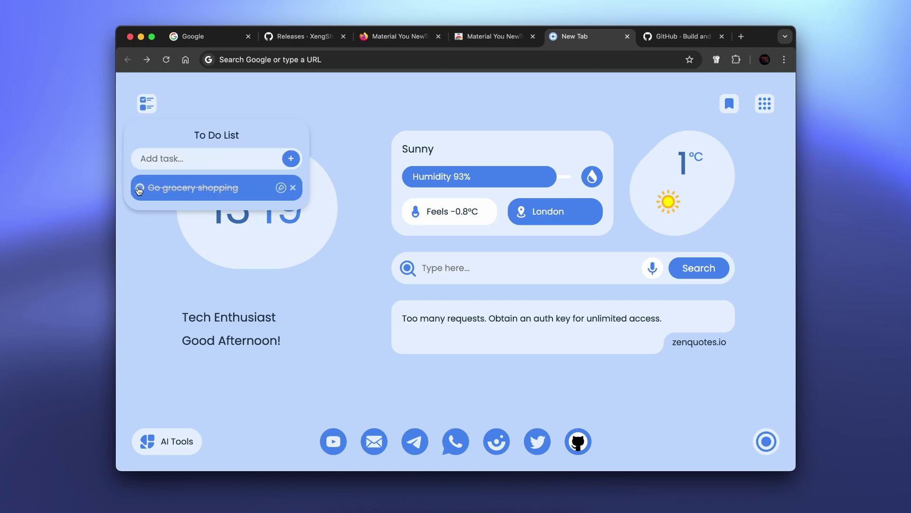
{"action": "left_click", "coordinate": [326, 174]}
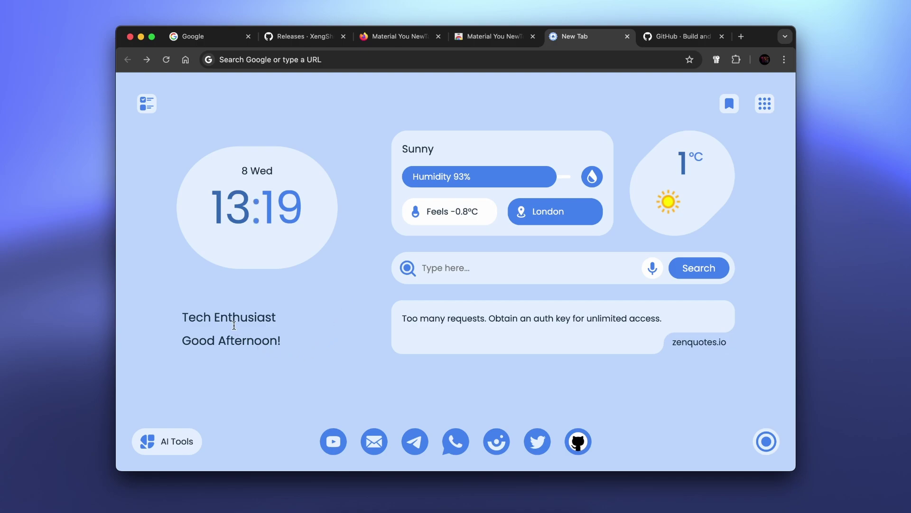
Step: Open Copilot from the AI Tools shortcuts, then focus the new tab search box
{"action": "left_click", "coordinate": [176, 442]}
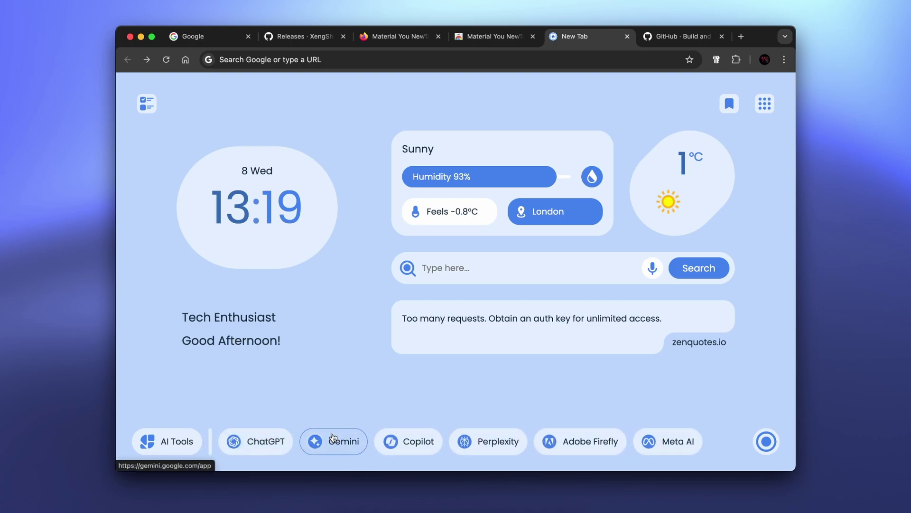
{"action": "left_click", "coordinate": [410, 444]}
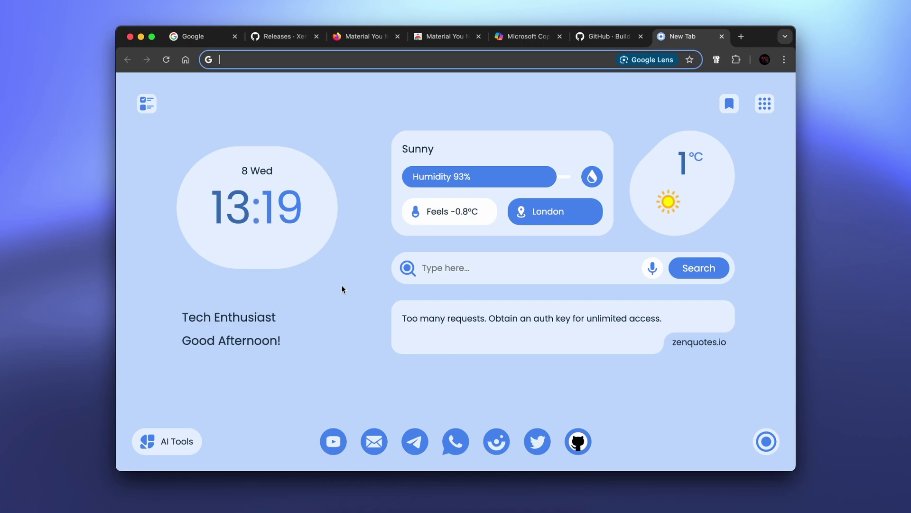
{"action": "left_click", "coordinate": [470, 267]}
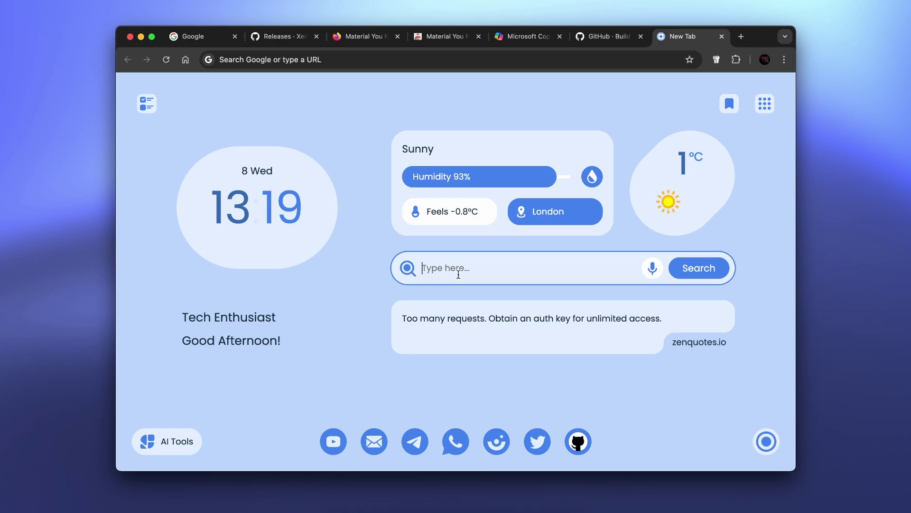
{"action": "type", "text": "g"}
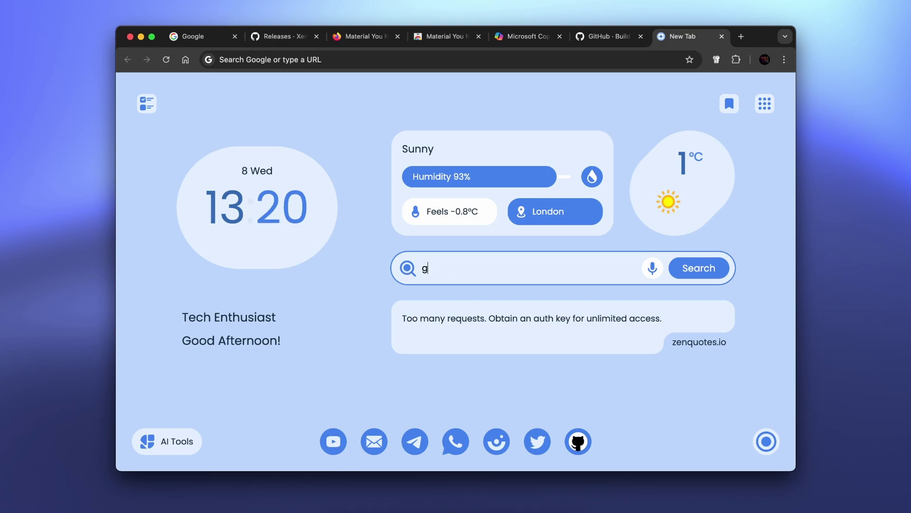
{"action": "type", "text": "oogle"}
{"action": "scroll", "coordinate": [491, 368], "scroll_direction": "down", "scroll_amount": 3}
{"action": "scroll", "coordinate": [489, 338], "scroll_direction": "up", "scroll_amount": 3}
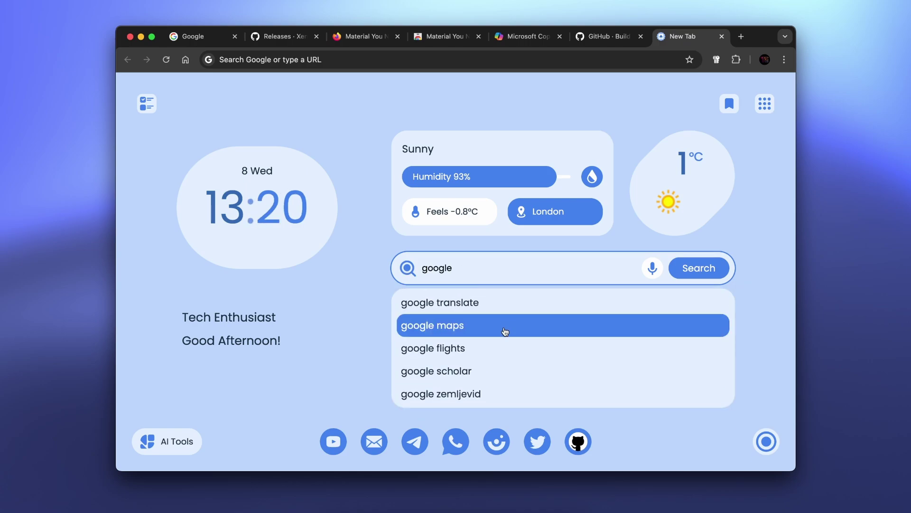
{"action": "scroll", "coordinate": [504, 311], "scroll_direction": "down", "scroll_amount": 1}
{"action": "scroll", "coordinate": [512, 369], "scroll_direction": "down", "scroll_amount": 2}
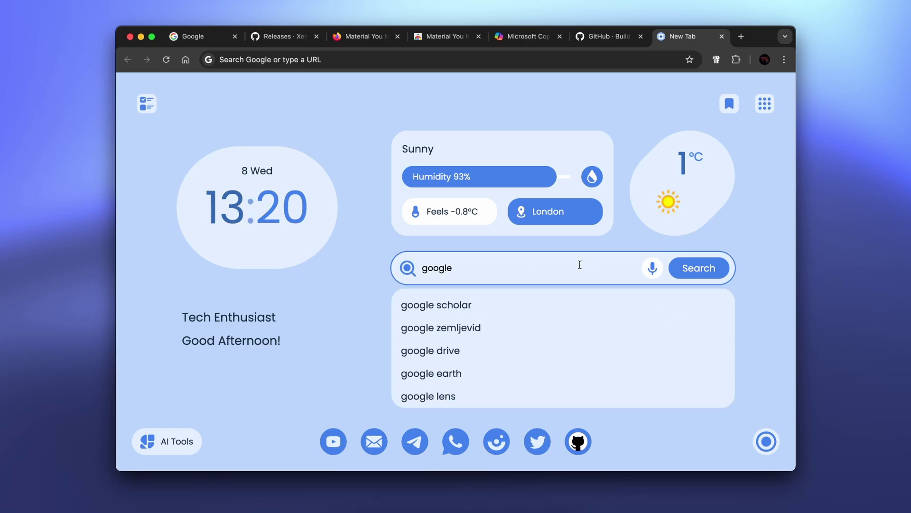
{"action": "left_click", "coordinate": [698, 270]}
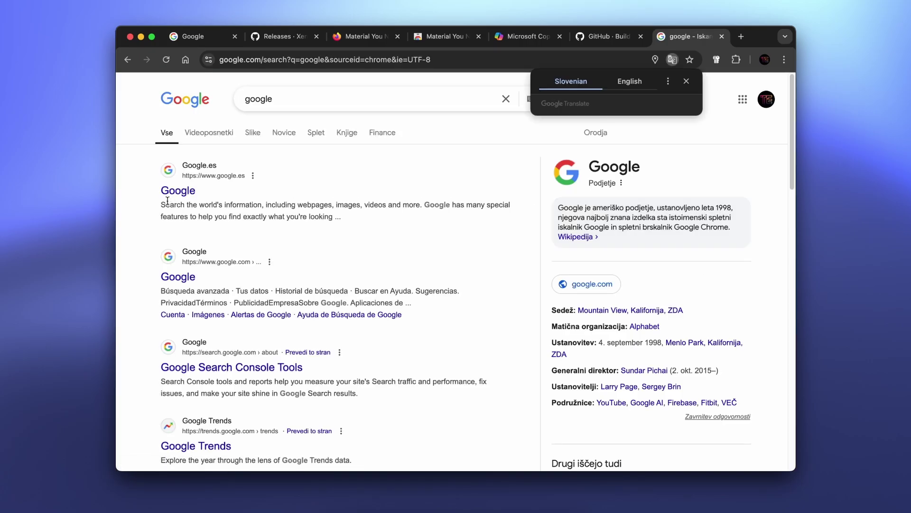
{"action": "left_click", "coordinate": [127, 60]}
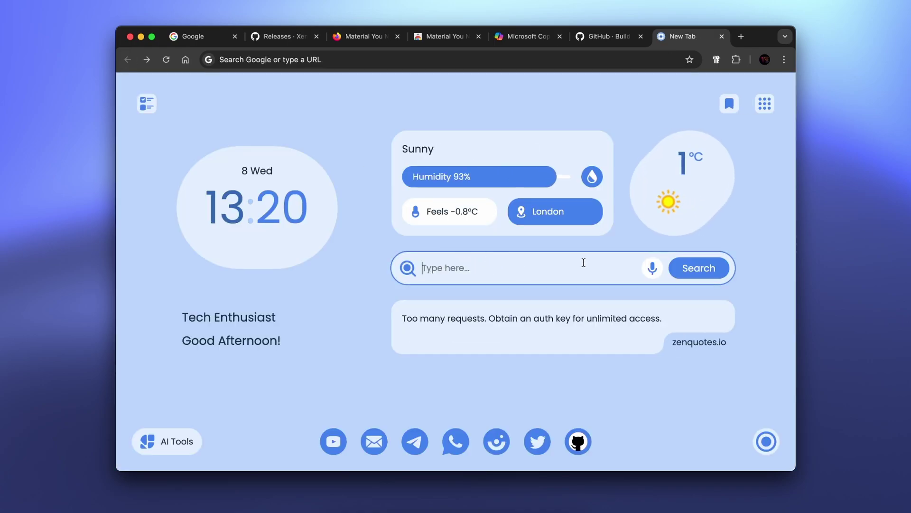
{"action": "left_click", "coordinate": [651, 267]}
{"action": "left_click", "coordinate": [651, 270]}
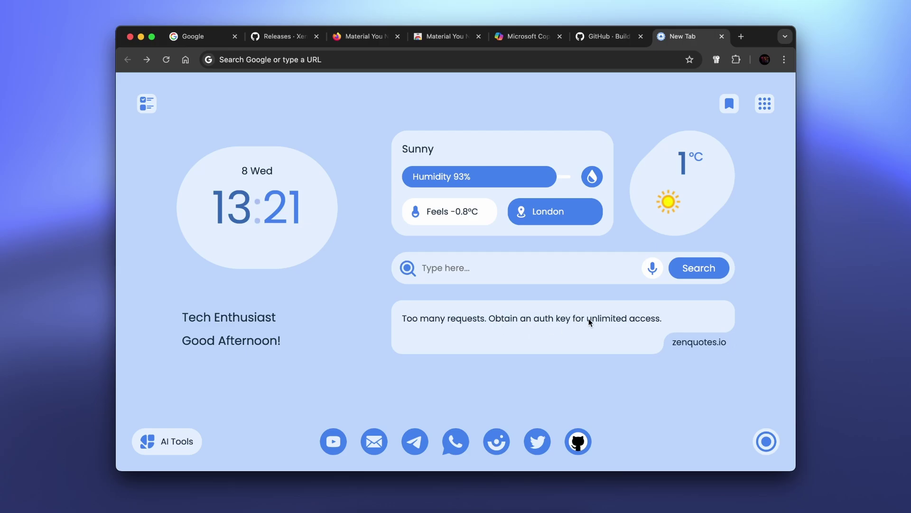
{"action": "left_click", "coordinate": [768, 443]}
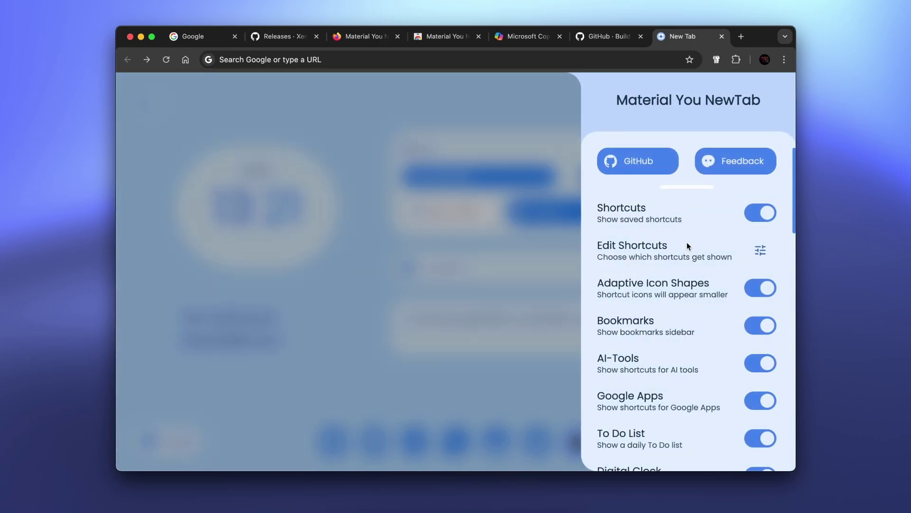
{"action": "scroll", "coordinate": [687, 242], "scroll_direction": "down", "scroll_amount": 3}
{"action": "scroll", "coordinate": [688, 242], "scroll_direction": "down", "scroll_amount": 3}
{"action": "scroll", "coordinate": [691, 245], "scroll_direction": "down", "scroll_amount": 3}
{"action": "scroll", "coordinate": [692, 245], "scroll_direction": "down", "scroll_amount": 3}
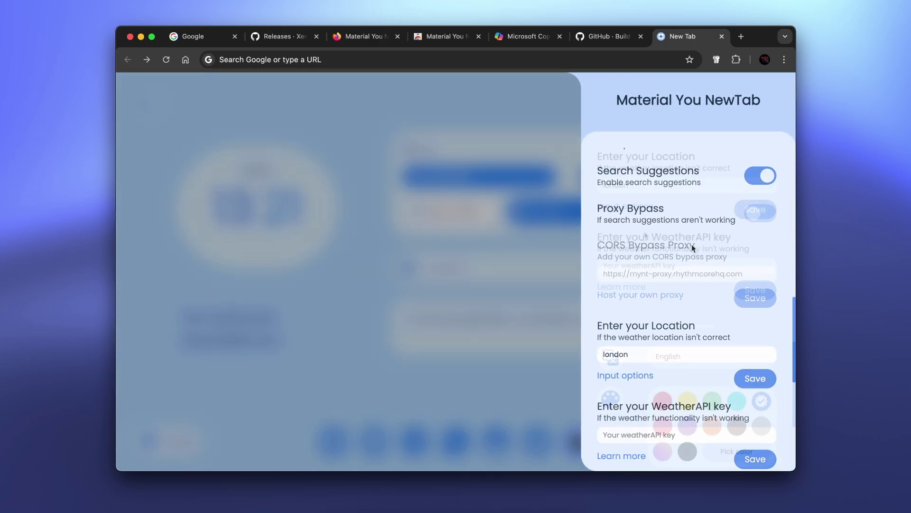
{"action": "scroll", "coordinate": [692, 245], "scroll_direction": "down", "scroll_amount": 3}
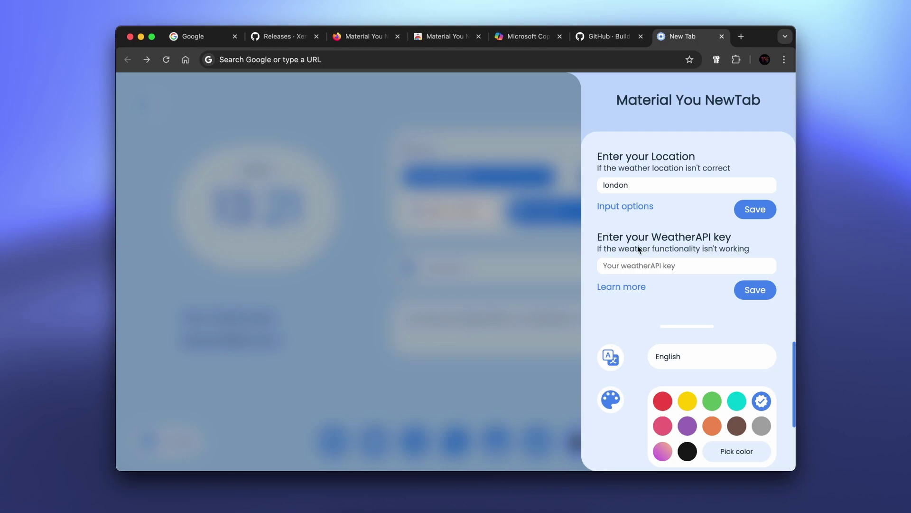
{"action": "left_click", "coordinate": [624, 266]}
{"action": "scroll", "coordinate": [699, 271], "scroll_direction": "down", "scroll_amount": 2}
{"action": "left_click", "coordinate": [698, 290]}
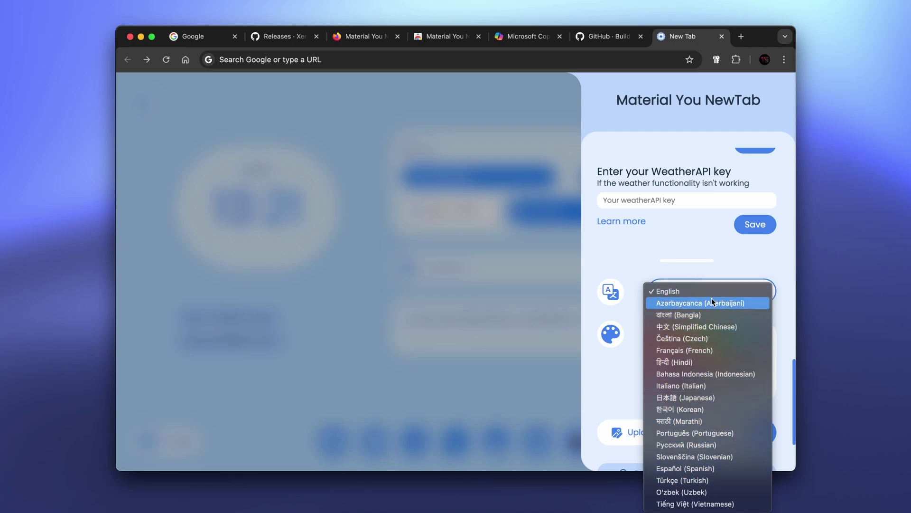
{"action": "key", "text": "Escape"}
{"action": "scroll", "coordinate": [649, 300], "scroll_direction": "down", "scroll_amount": 2}
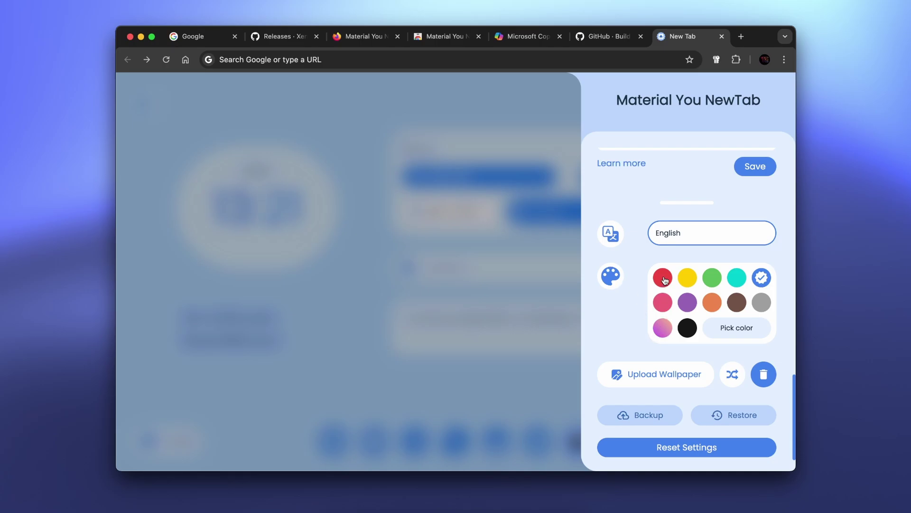
Step: Apply the gradient theme colour and choose the blue clouds image as the wallpaper
{"action": "left_click", "coordinate": [663, 329]}
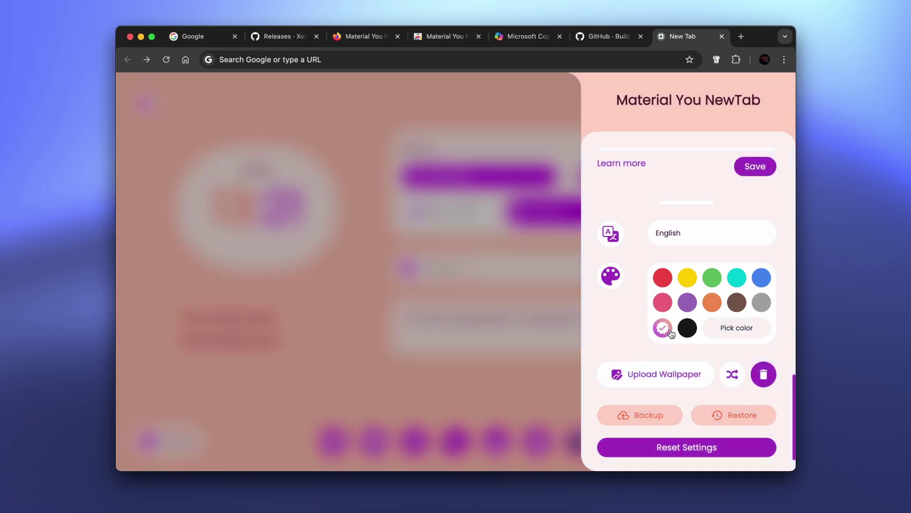
{"action": "left_click", "coordinate": [518, 355]}
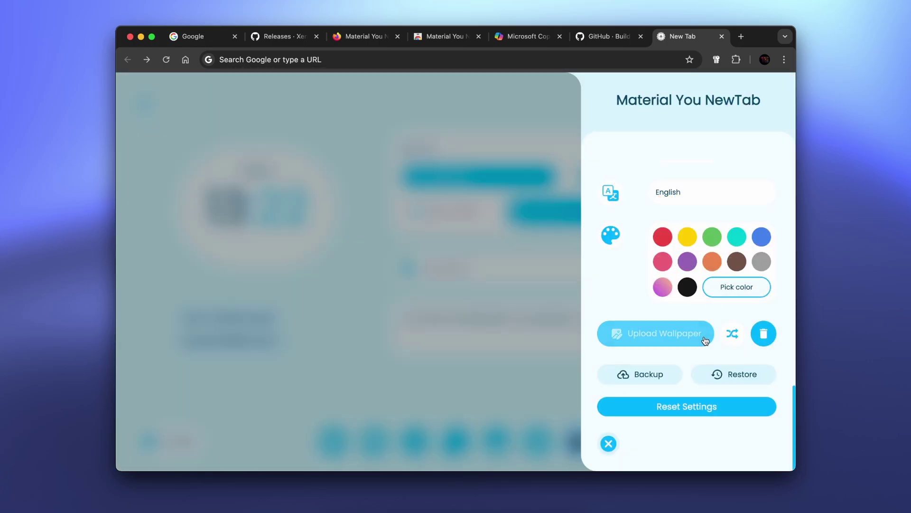
{"action": "left_click", "coordinate": [661, 336]}
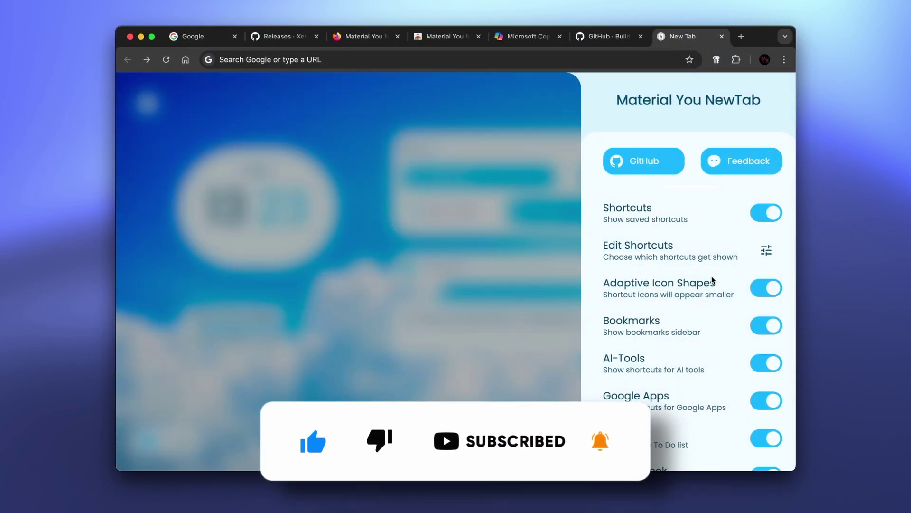
{"action": "scroll", "coordinate": [691, 284], "scroll_direction": "down", "scroll_amount": 5}
{"action": "scroll", "coordinate": [693, 300], "scroll_direction": "down", "scroll_amount": 10}
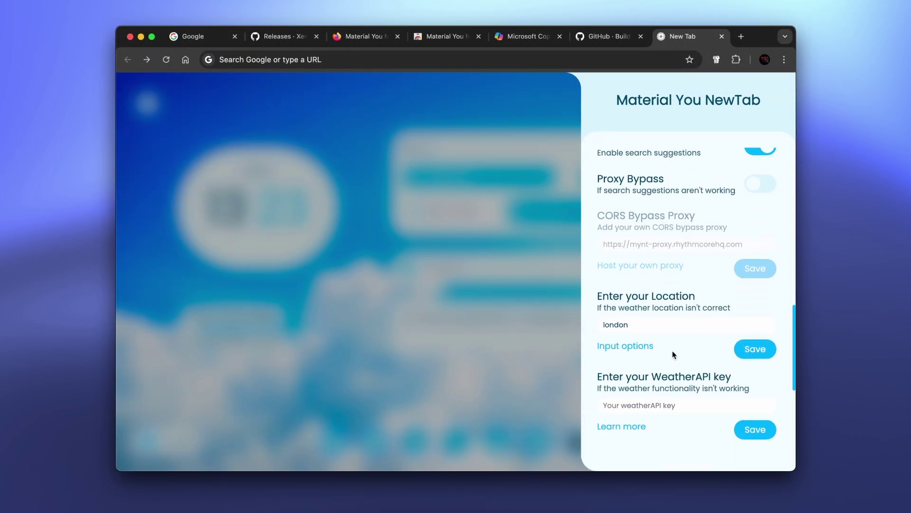
{"action": "scroll", "coordinate": [683, 321], "scroll_direction": "down", "scroll_amount": 5}
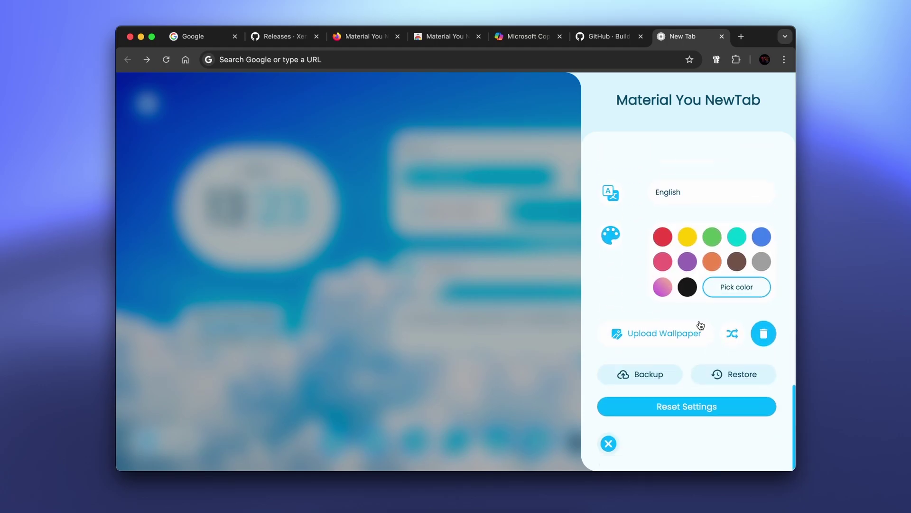
Step: Shuffle the wallpaper twice, accept the sparkler photo as today's wallpaper, and close settings
{"action": "left_click", "coordinate": [740, 336]}
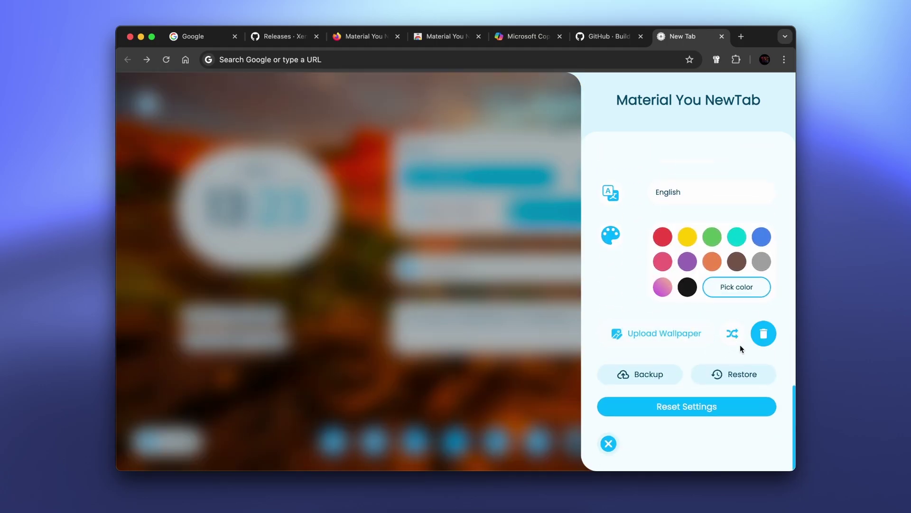
{"action": "left_click", "coordinate": [733, 338]}
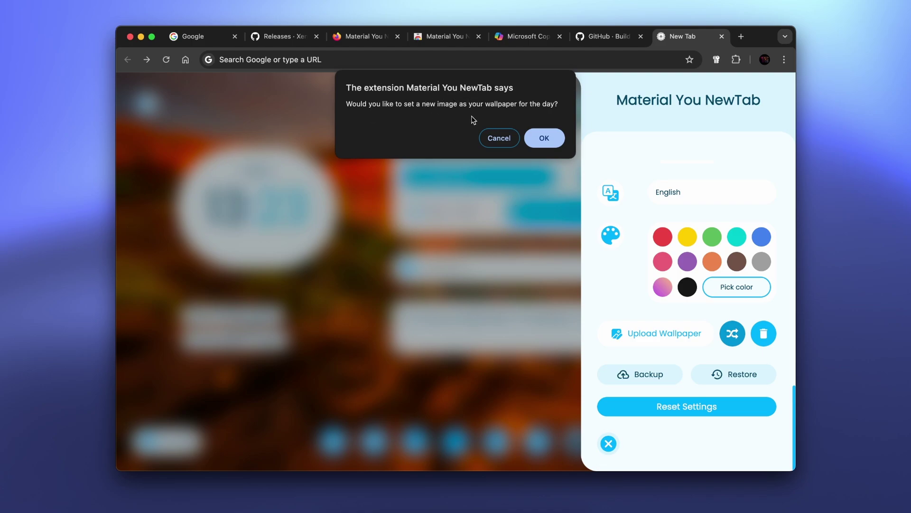
{"action": "left_click", "coordinate": [550, 137]}
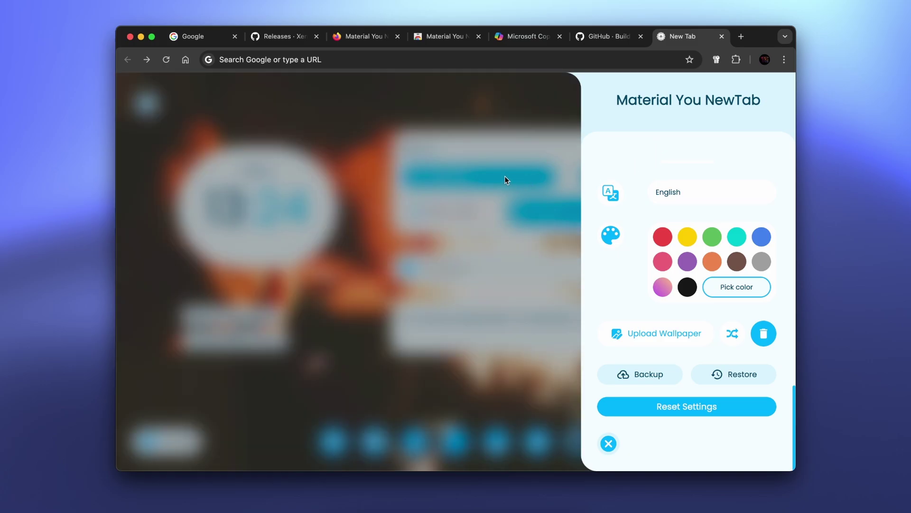
{"action": "left_click", "coordinate": [506, 175]}
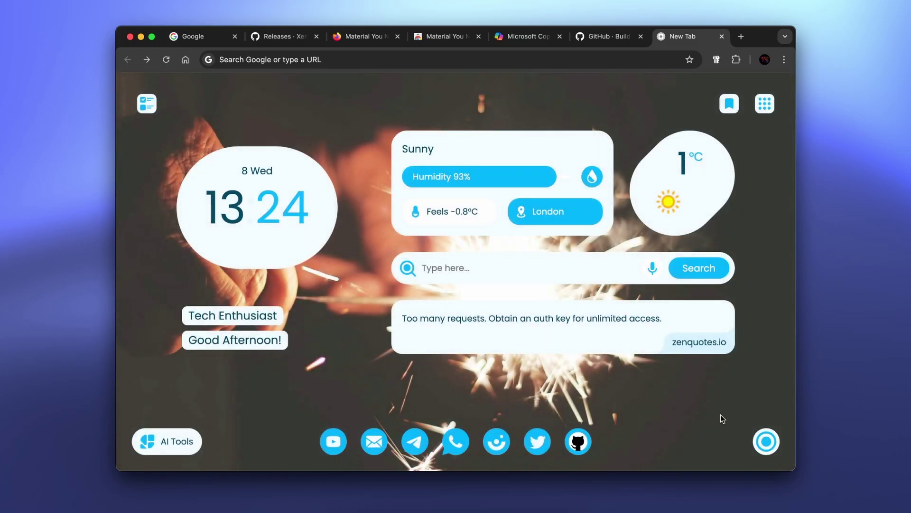
Step: Delete the wallpaper with the trash button, confirm, and close settings to show the blue dashboard
{"action": "left_click", "coordinate": [766, 441]}
{"action": "scroll", "coordinate": [723, 271], "scroll_direction": "down", "scroll_amount": 3}
{"action": "scroll", "coordinate": [691, 319], "scroll_direction": "down", "scroll_amount": 10}
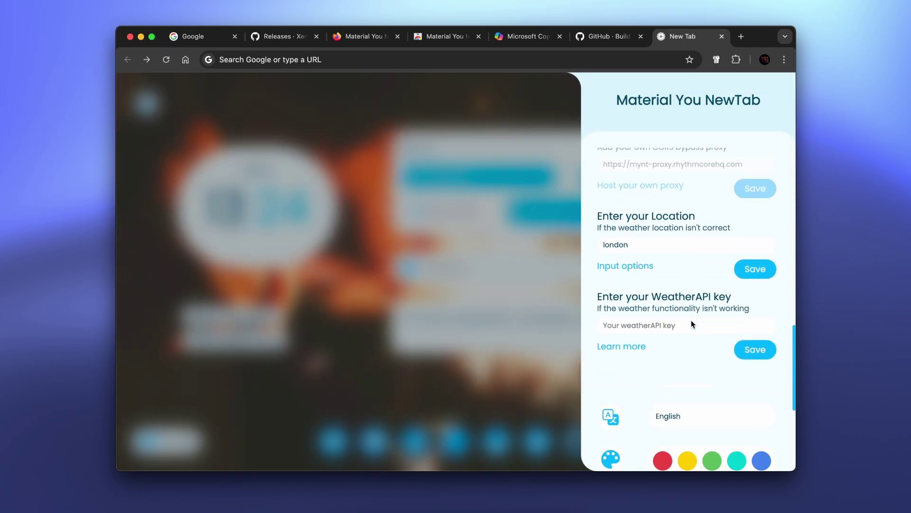
{"action": "scroll", "coordinate": [712, 306], "scroll_direction": "down", "scroll_amount": 5}
{"action": "left_click", "coordinate": [764, 355]}
{"action": "key", "text": "Return"}
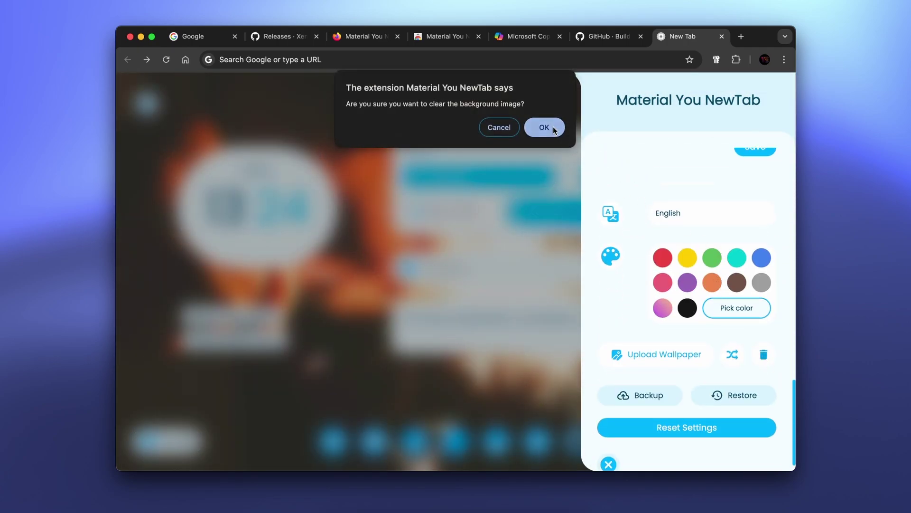
{"action": "left_click", "coordinate": [569, 242]}
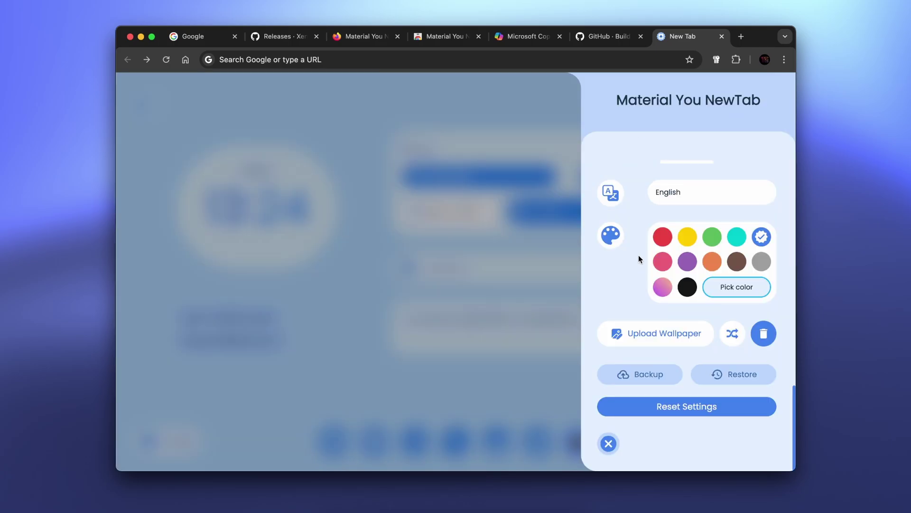
Step: Download a settings backup, cancel a restore-from-file attempt, and close settings
{"action": "left_click", "coordinate": [641, 381]}
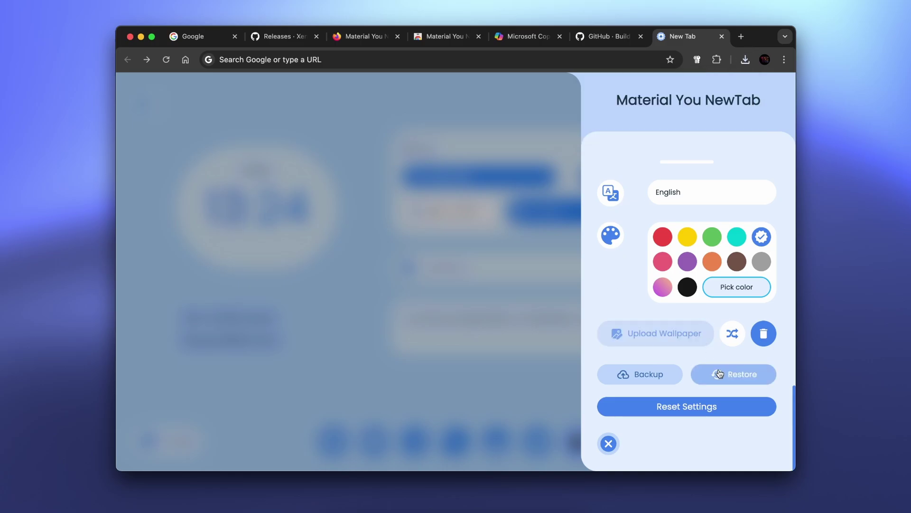
{"action": "left_click", "coordinate": [734, 377]}
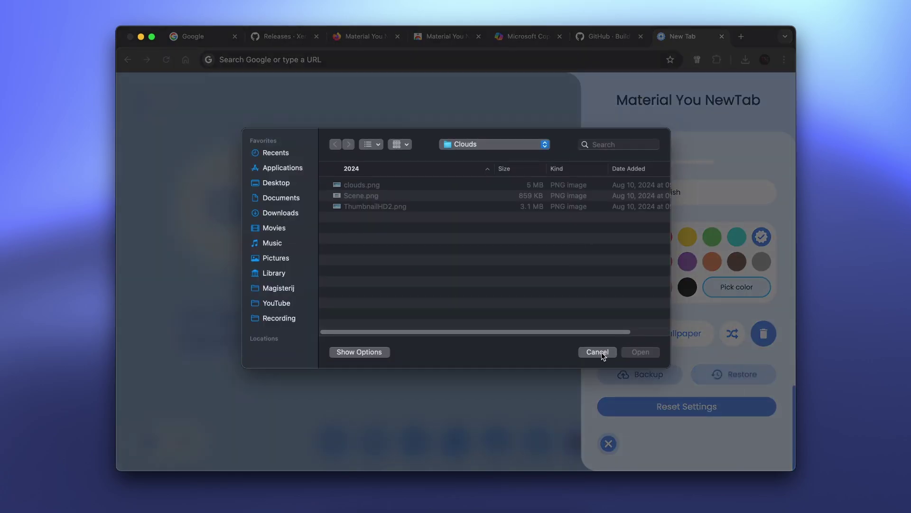
{"action": "left_click", "coordinate": [600, 352]}
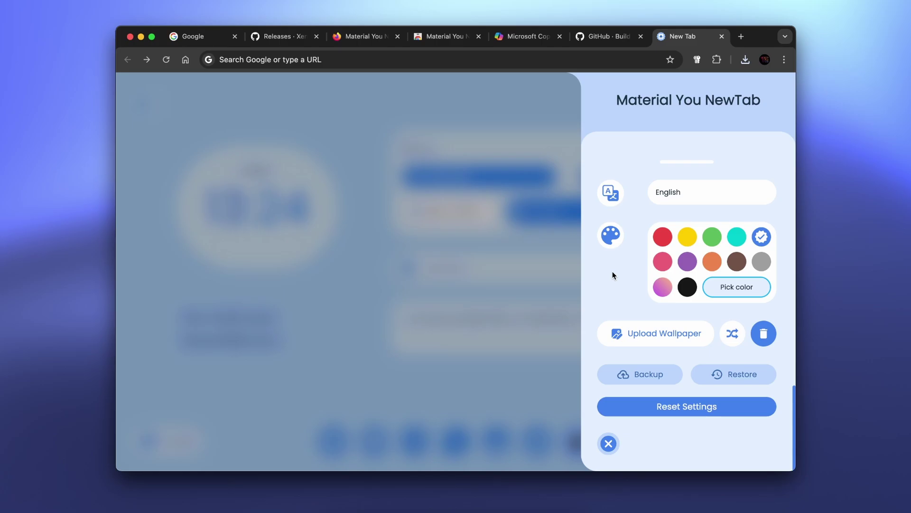
{"action": "scroll", "coordinate": [686, 384], "scroll_direction": "up", "scroll_amount": 3}
{"action": "scroll", "coordinate": [684, 314], "scroll_direction": "up", "scroll_amount": 10}
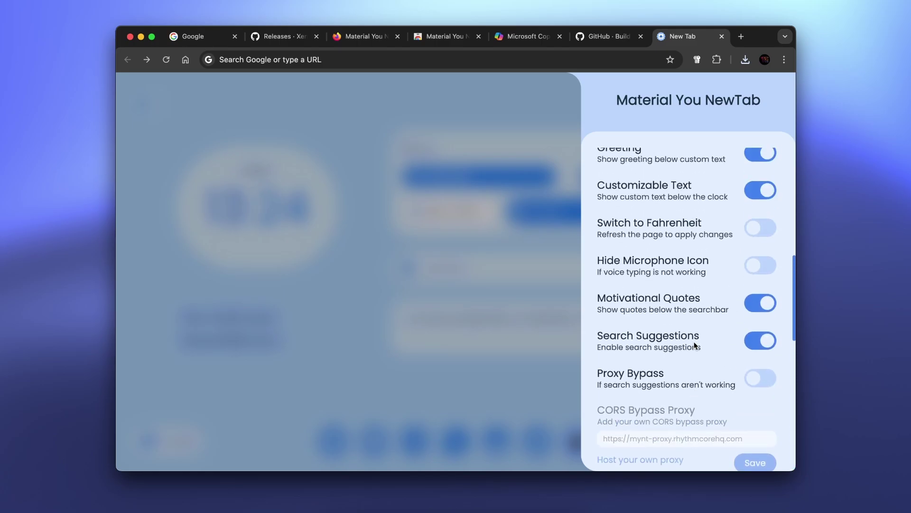
{"action": "scroll", "coordinate": [695, 341], "scroll_direction": "up", "scroll_amount": 5}
{"action": "scroll", "coordinate": [694, 346], "scroll_direction": "up", "scroll_amount": 3}
{"action": "scroll", "coordinate": [694, 346], "scroll_direction": "down", "scroll_amount": 2}
{"action": "scroll", "coordinate": [694, 347], "scroll_direction": "down", "scroll_amount": 6}
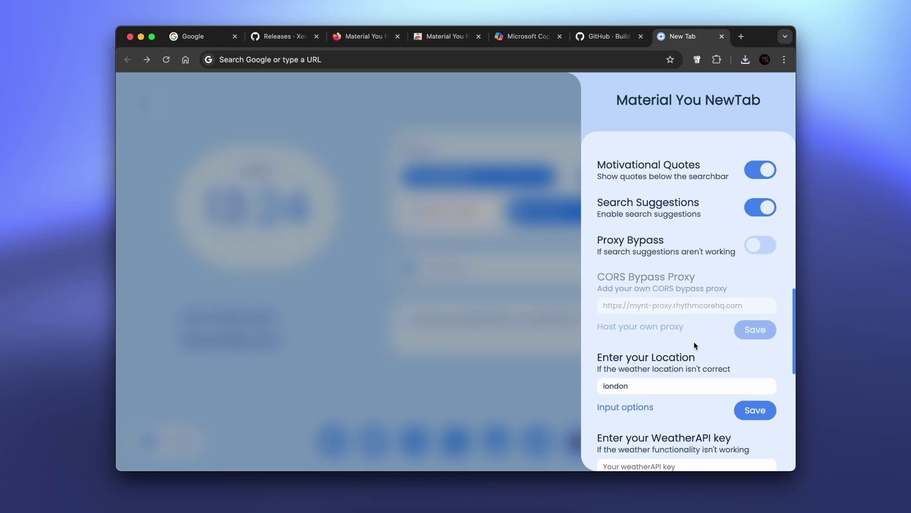
{"action": "scroll", "coordinate": [694, 346], "scroll_direction": "up", "scroll_amount": 1}
{"action": "scroll", "coordinate": [695, 347], "scroll_direction": "up", "scroll_amount": 7}
{"action": "scroll", "coordinate": [687, 334], "scroll_direction": "up", "scroll_amount": 2}
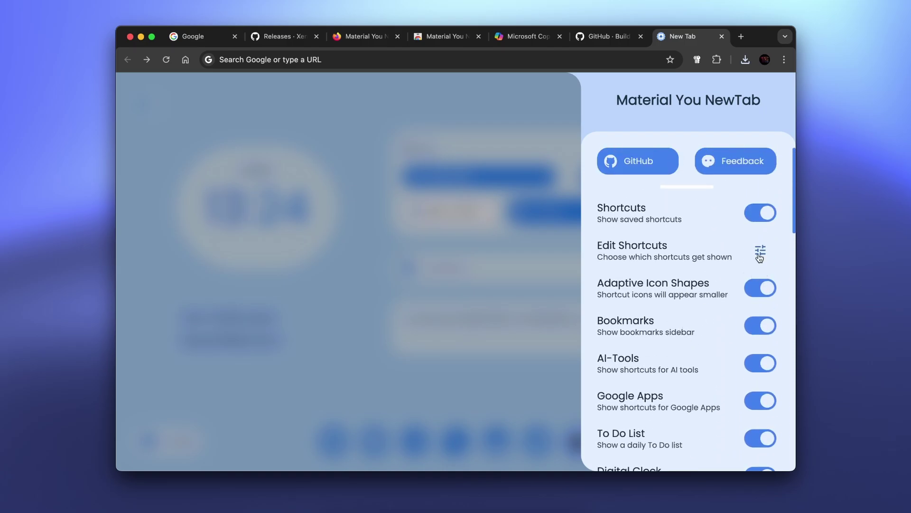
{"action": "left_click", "coordinate": [504, 271]}
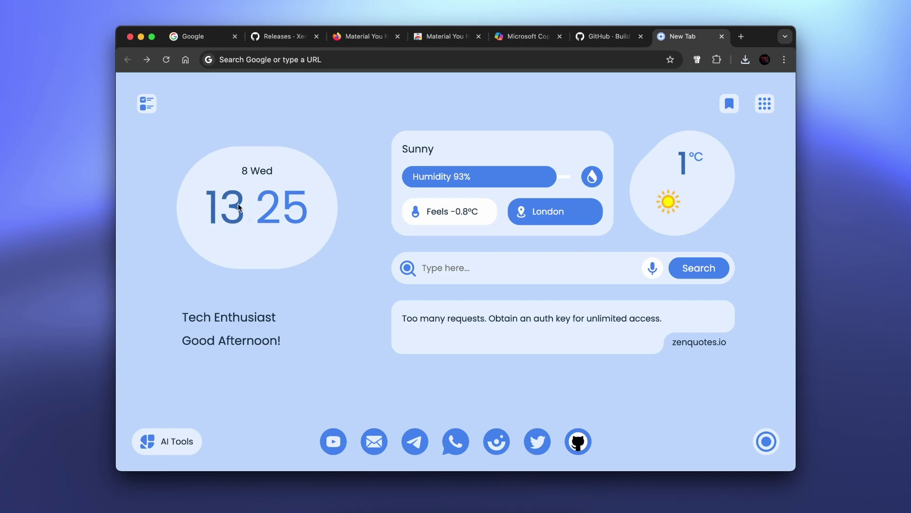
{"action": "left_click", "coordinate": [483, 274]}
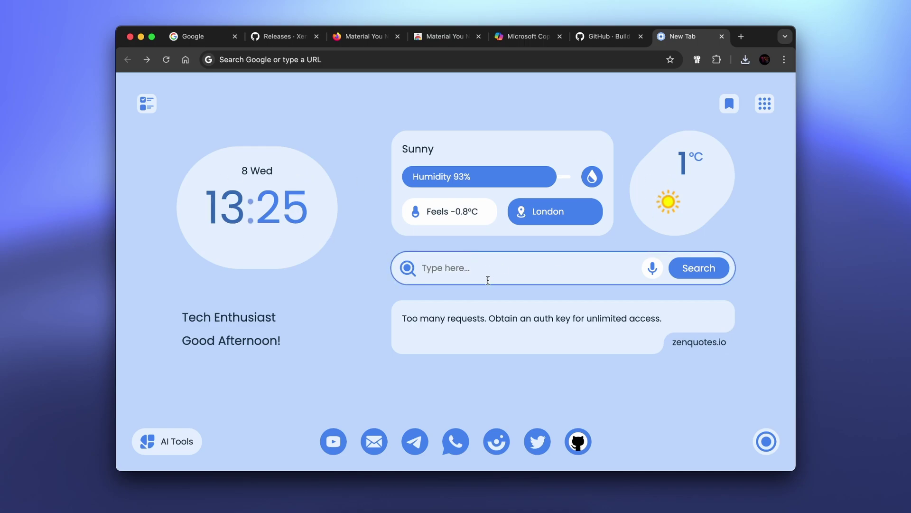
{"action": "left_click", "coordinate": [486, 175]}
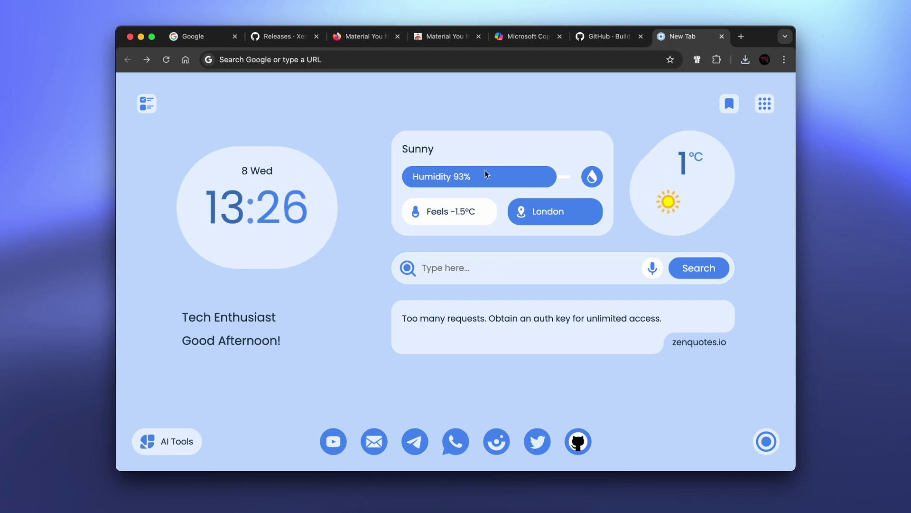